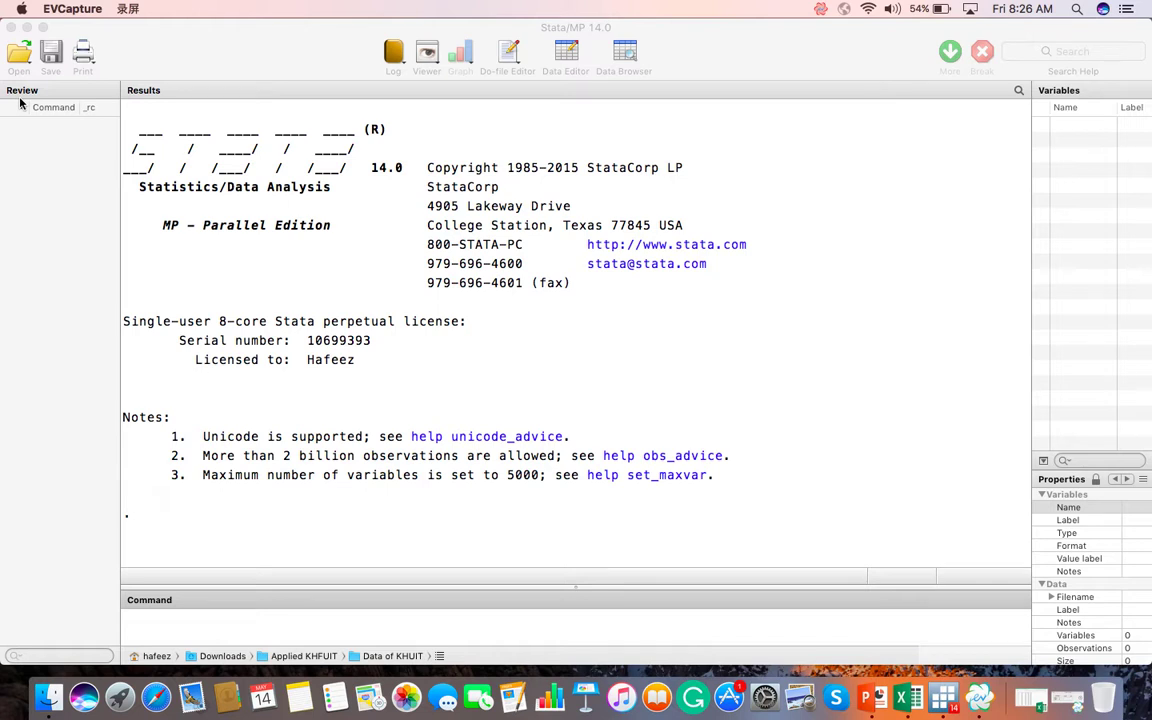
Run the comment lines *Three way and *commond from the Command window
{"action": "left_click", "coordinate": [21, 106]}
{"action": "left_click", "coordinate": [158, 622]}
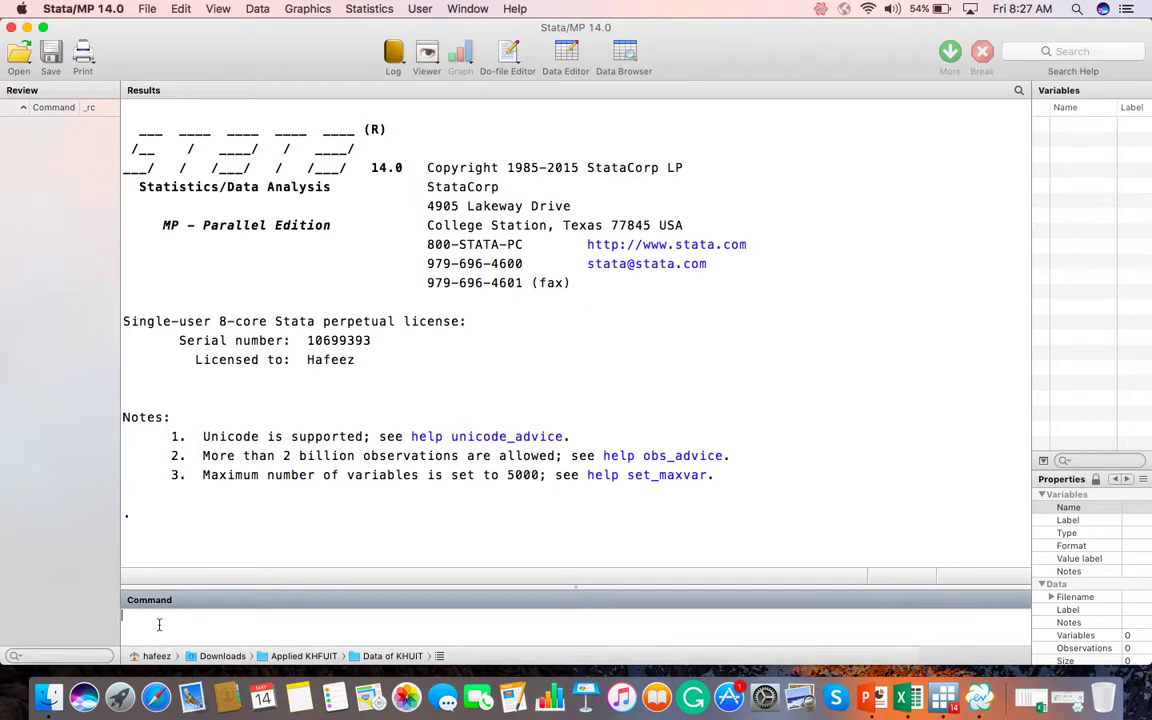
{"action": "type", "text": "*Three_way"}
{"action": "key", "text": "Return"}
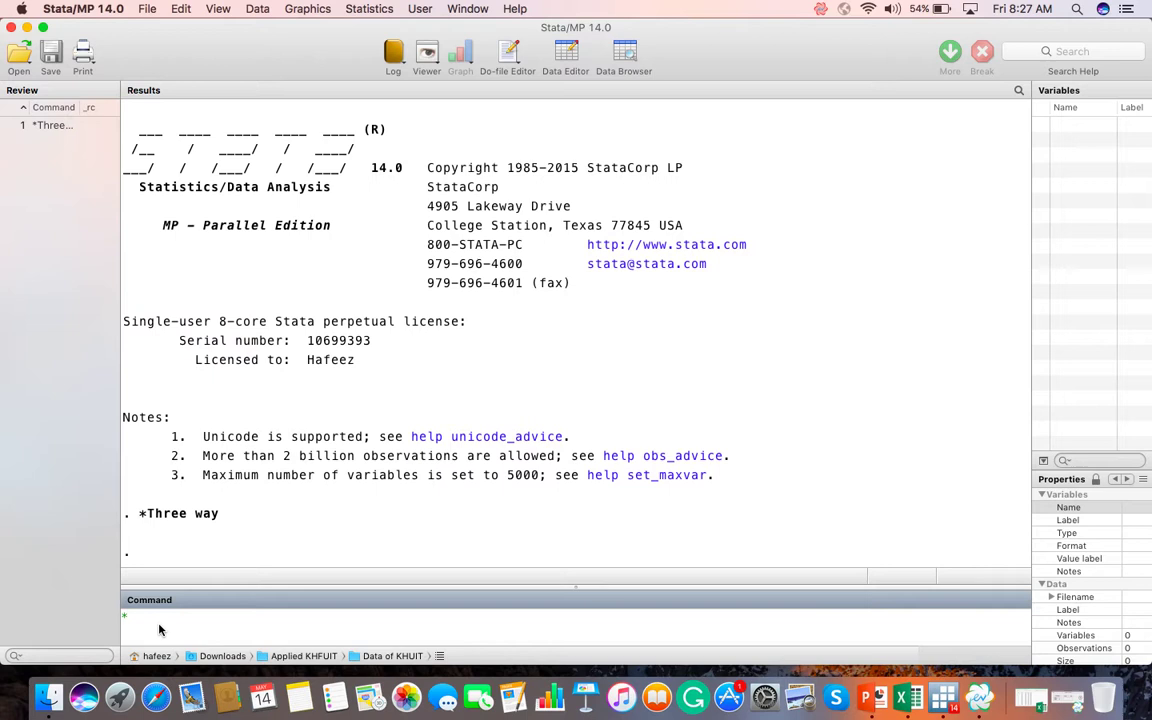
{"action": "type", "text": "*commond"}
{"action": "key", "text": "Return"}
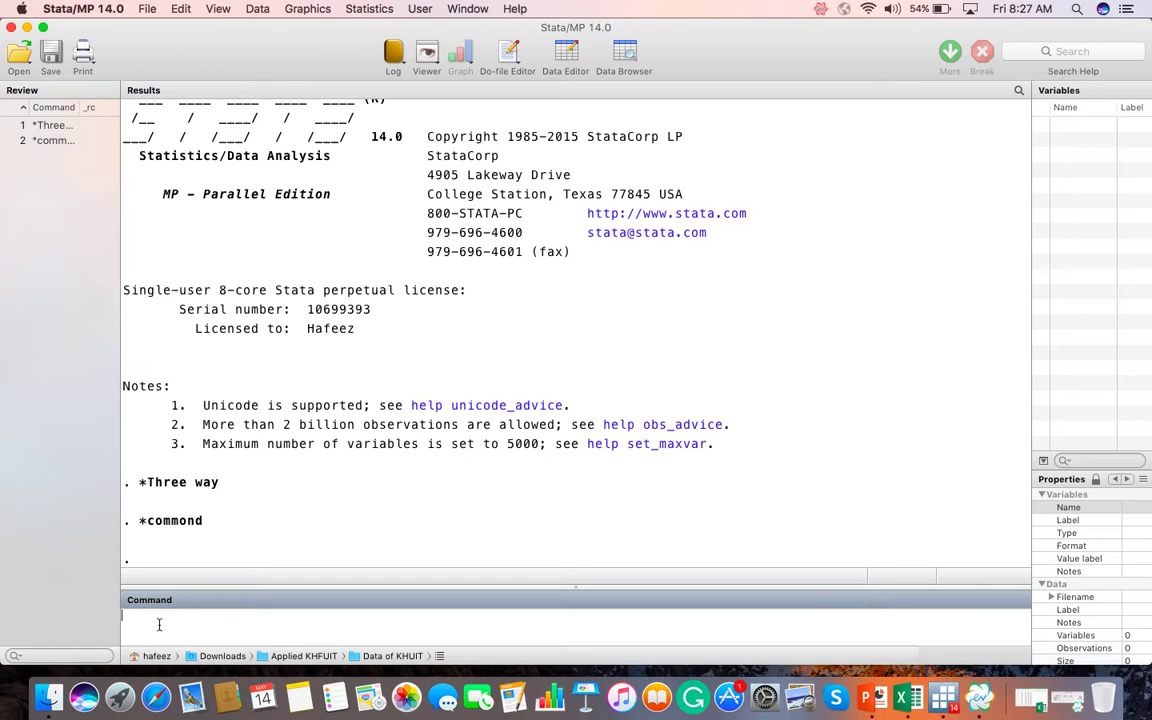
Run the remaining comment lines *Menu and *Do file
{"action": "type", "text": "*"}
{"action": "type", "text": "Mer"}
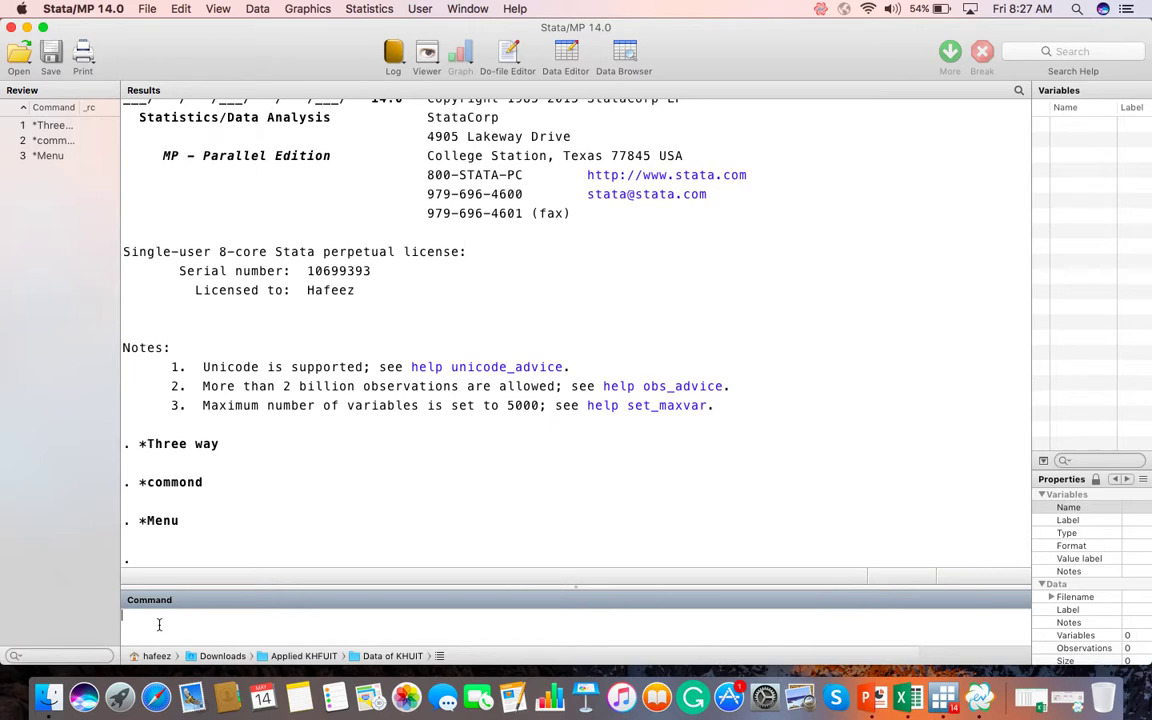
{"action": "type", "text": "*"}
{"action": "type", "text": "Do file"}
{"action": "key", "text": "Return"}
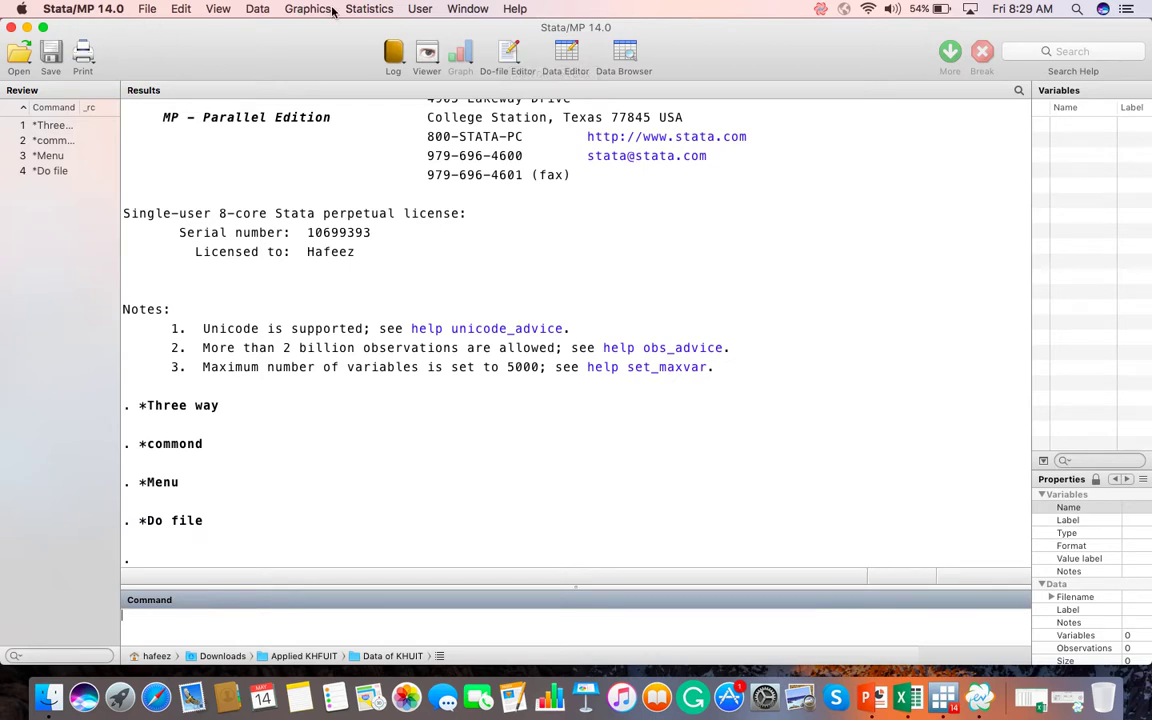
Browse the File, Edit and Data menus, ending on the Graphics list of graph types
{"action": "left_click", "coordinate": [146, 9]}
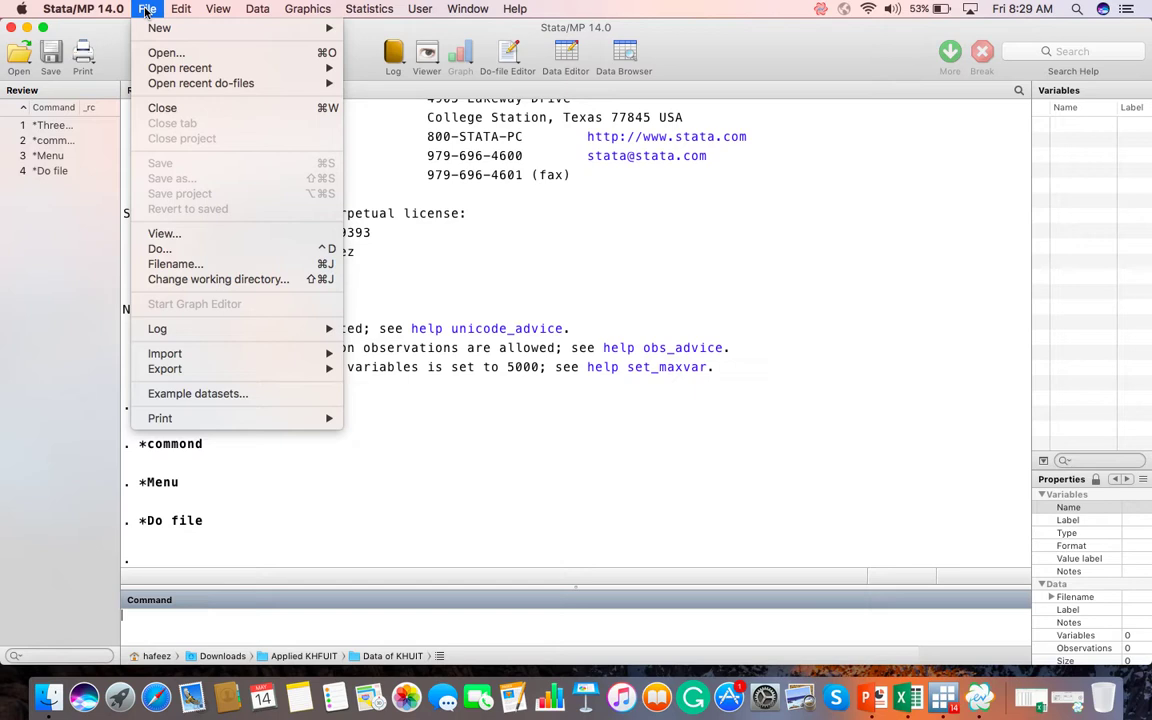
{"action": "mouse_move", "coordinate": [178, 9]}
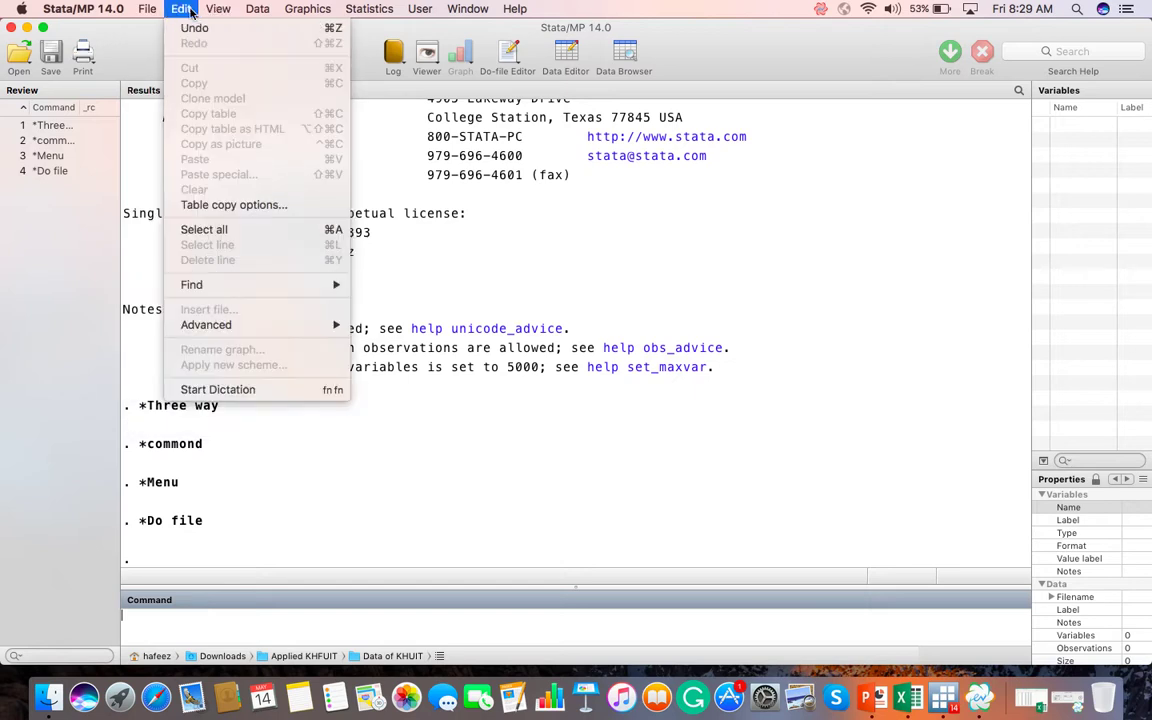
{"action": "mouse_move", "coordinate": [257, 9]}
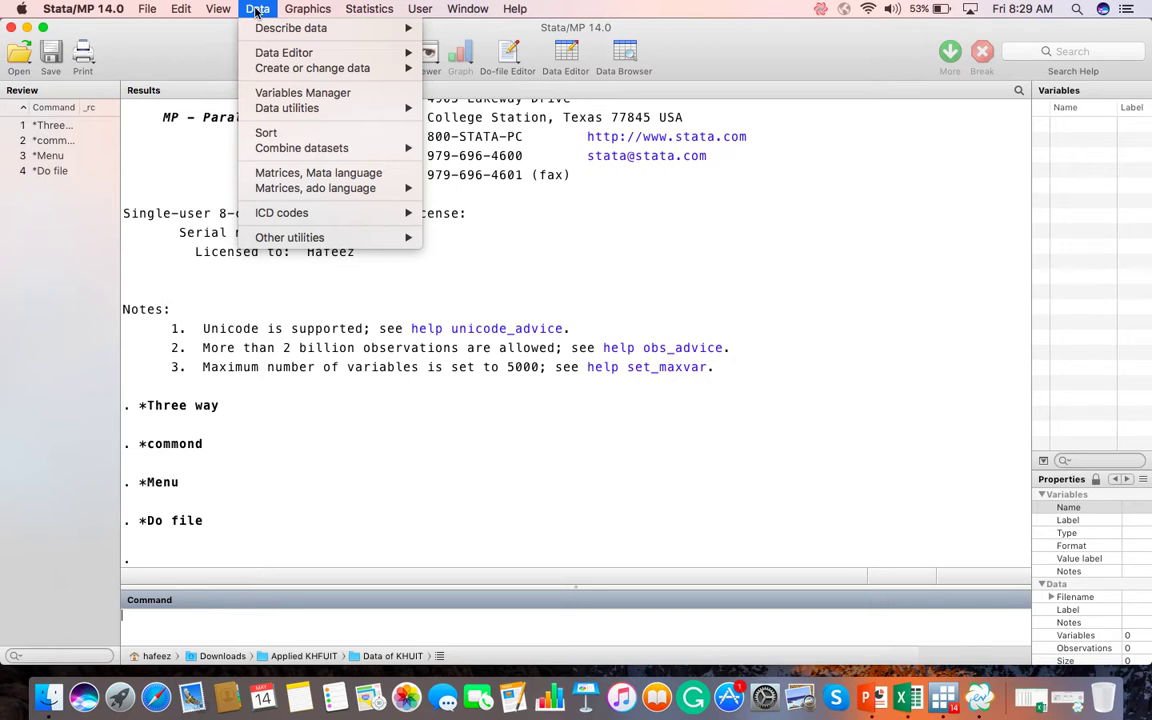
{"action": "mouse_move", "coordinate": [307, 9]}
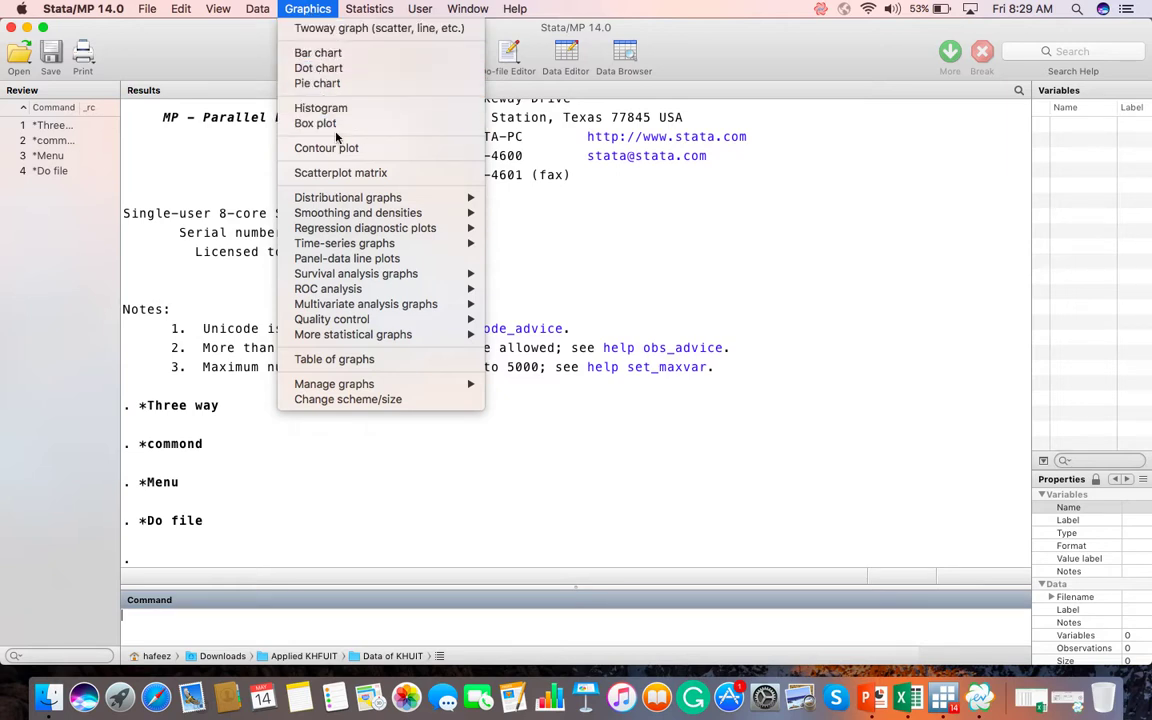
{"action": "mouse_move", "coordinate": [338, 203]}
Browse the Statistics, User, Window and Help menus, then dismiss the menu in Results
{"action": "mouse_move", "coordinate": [352, 12]}
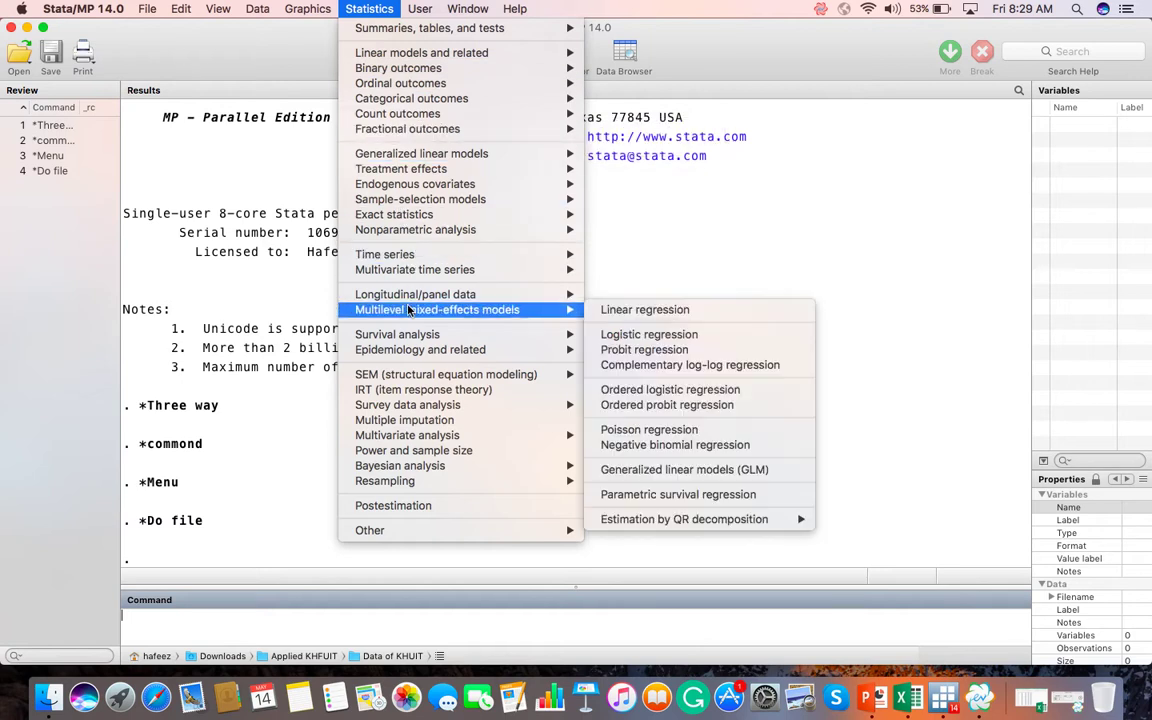
{"action": "mouse_move", "coordinate": [421, 467]}
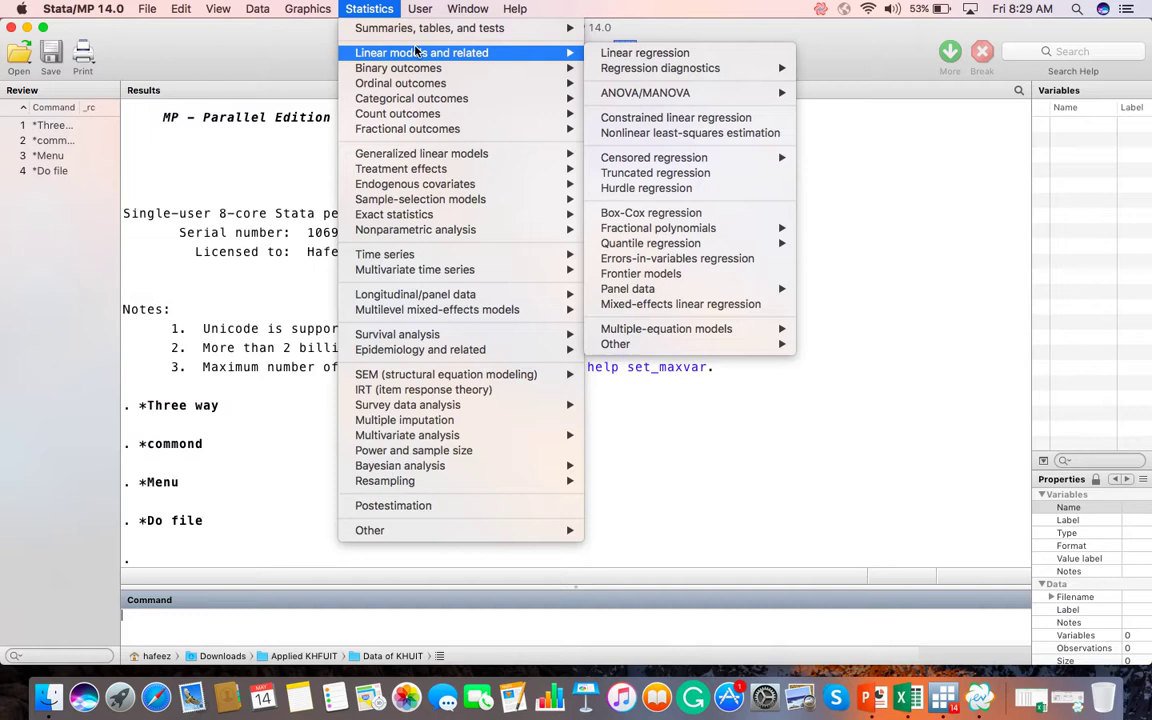
{"action": "mouse_move", "coordinate": [413, 35]}
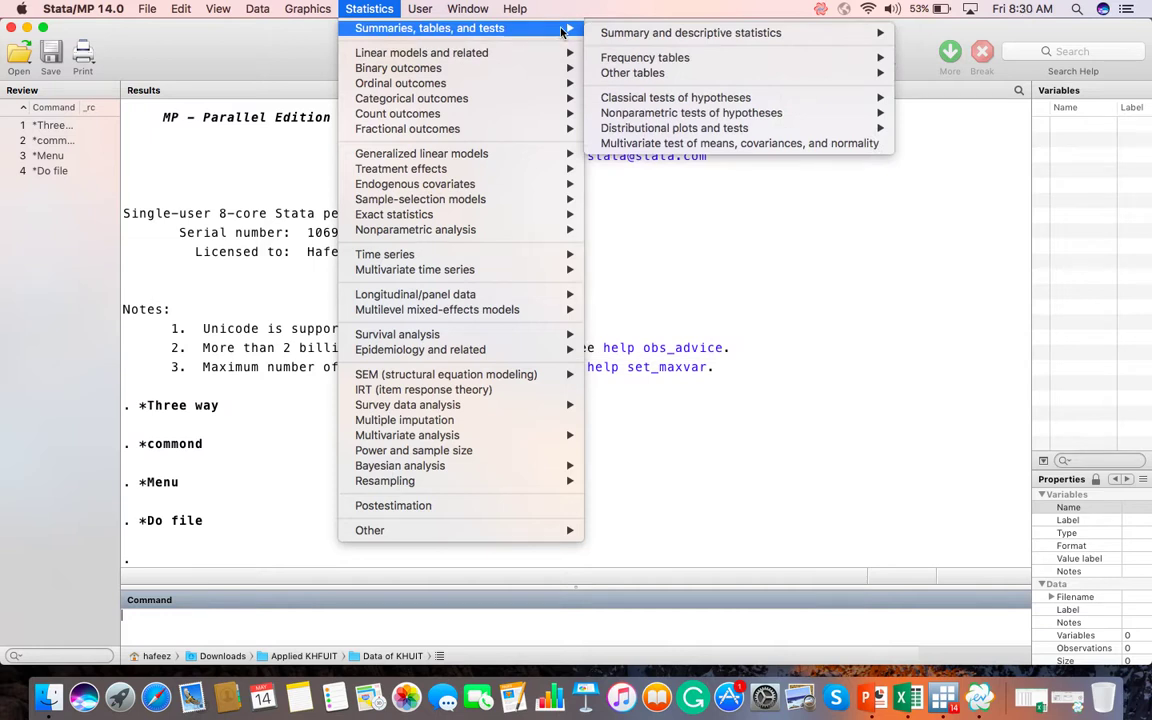
{"action": "mouse_move", "coordinate": [648, 40]}
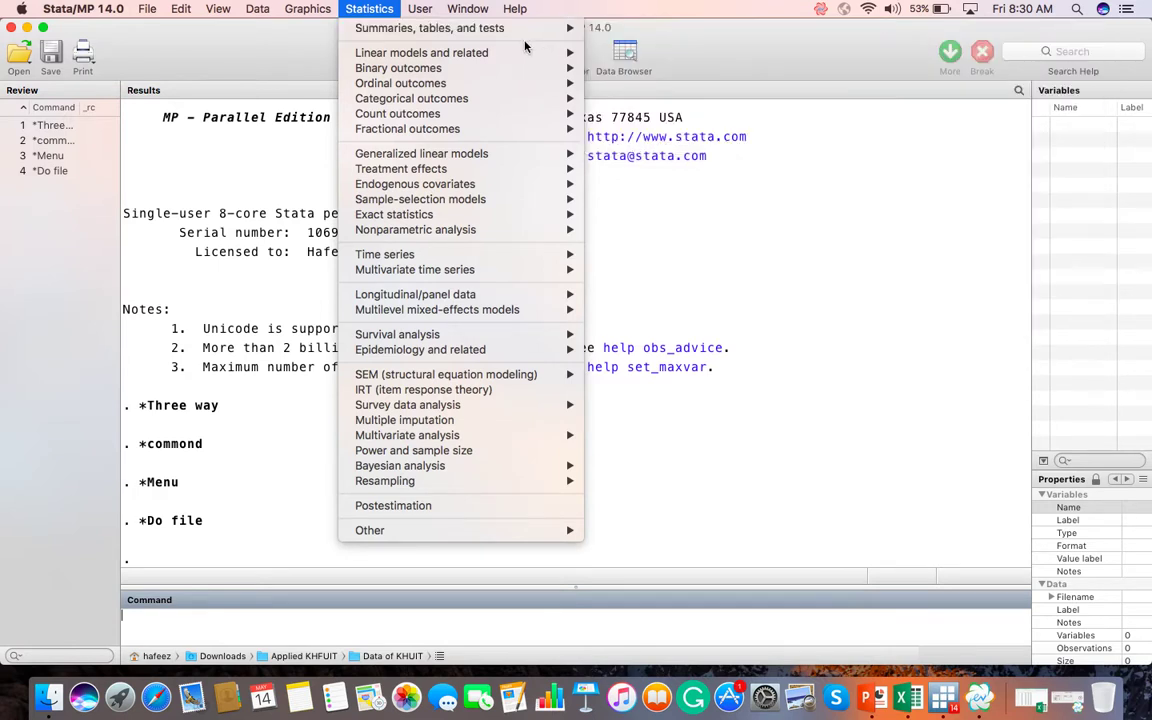
{"action": "mouse_move", "coordinate": [481, 55]}
{"action": "mouse_move", "coordinate": [420, 10]}
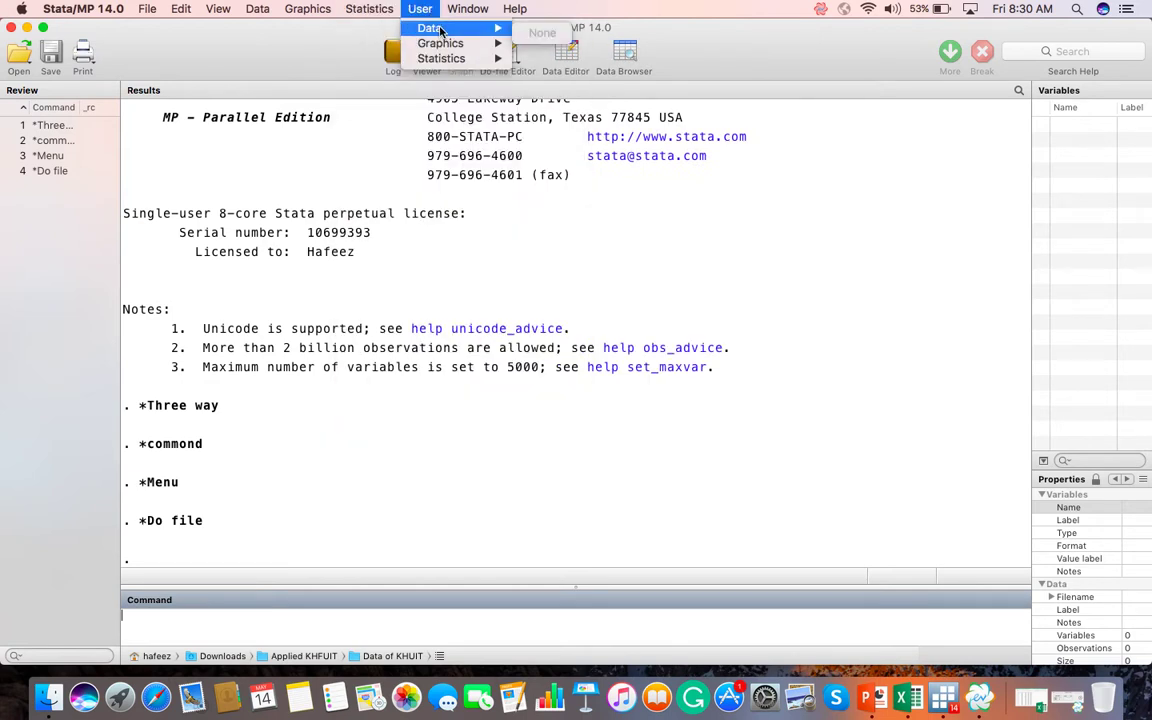
{"action": "mouse_move", "coordinate": [468, 12]}
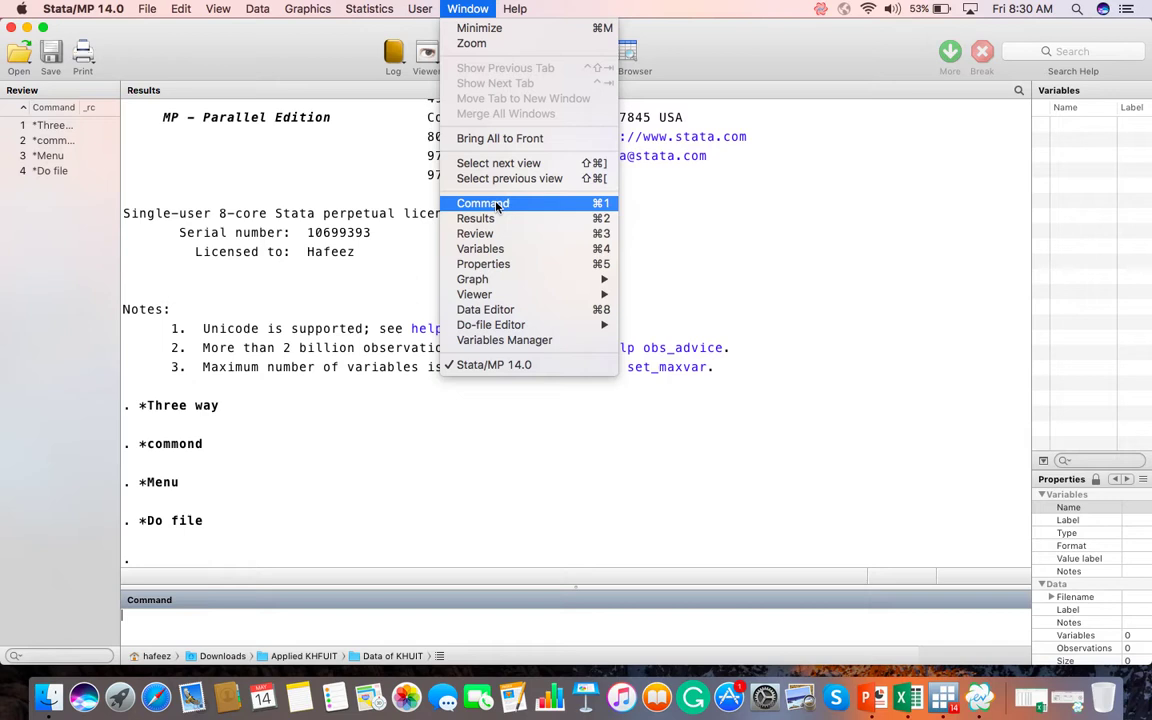
{"action": "mouse_move", "coordinate": [515, 8]}
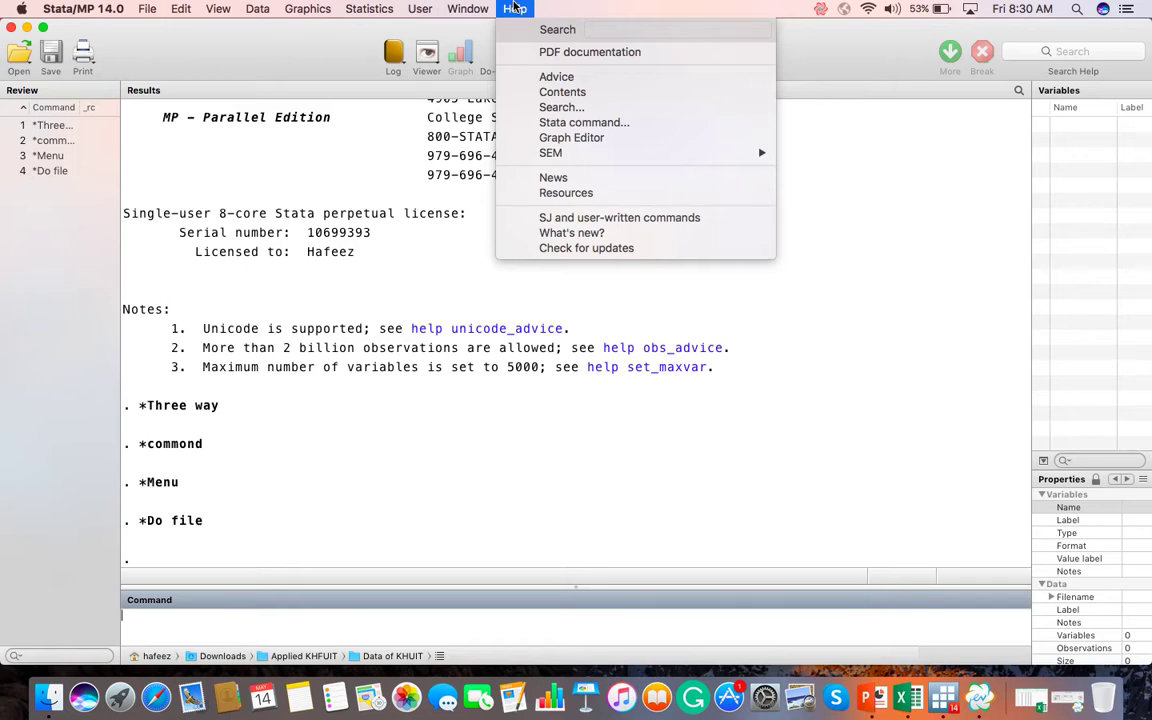
{"action": "left_click", "coordinate": [478, 476]}
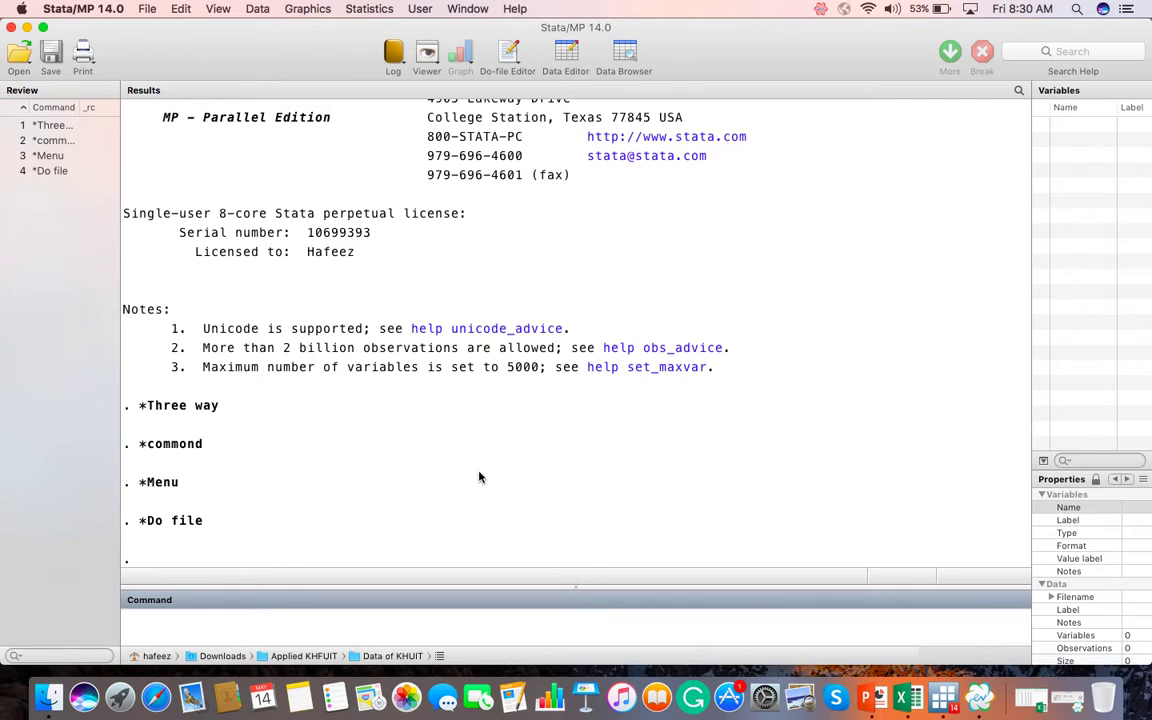
Restore the minimized 'one road and one belt' Excel workbook via Mission Control
{"action": "key", "text": "ctrl+Up"}
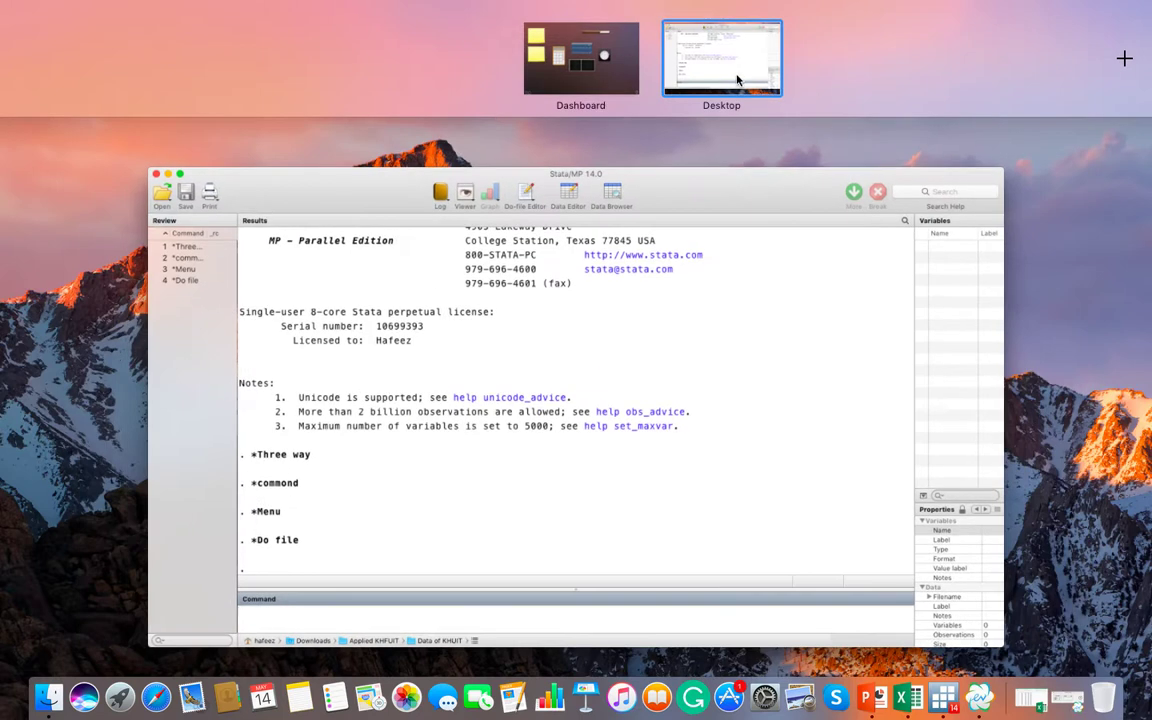
{"action": "left_click", "coordinate": [496, 535]}
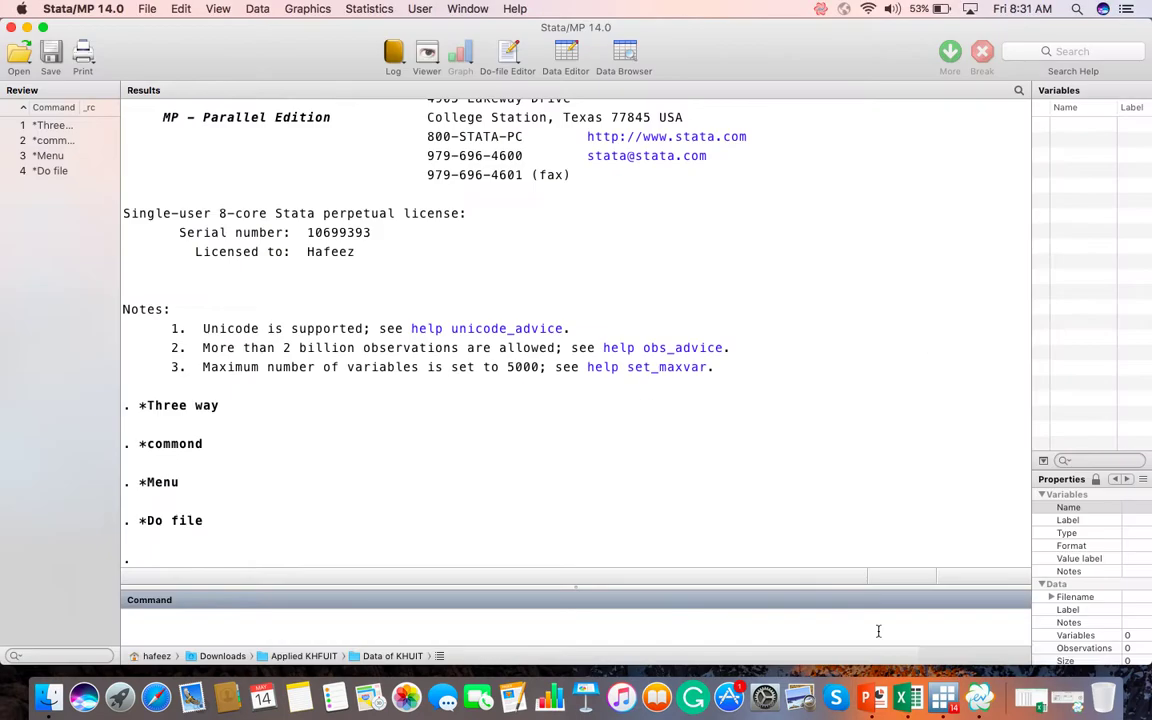
{"action": "left_click", "coordinate": [1034, 705]}
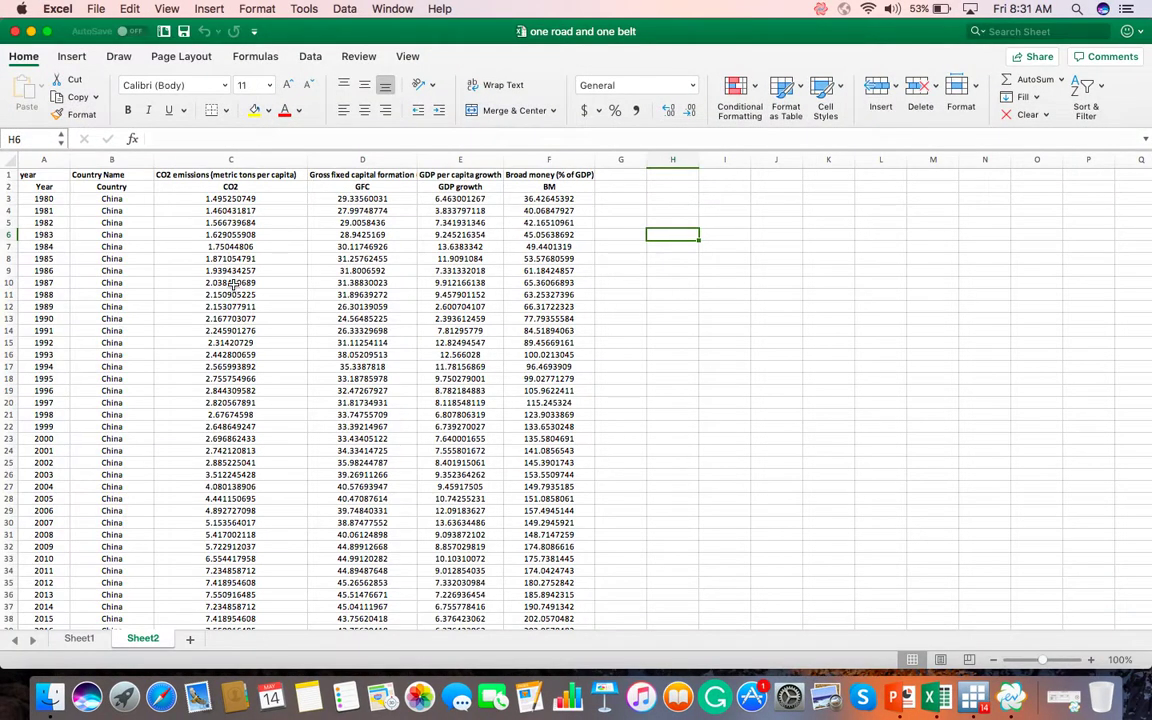
Copy the China data range A2:F39 in Excel
{"action": "left_click", "coordinate": [44, 188]}
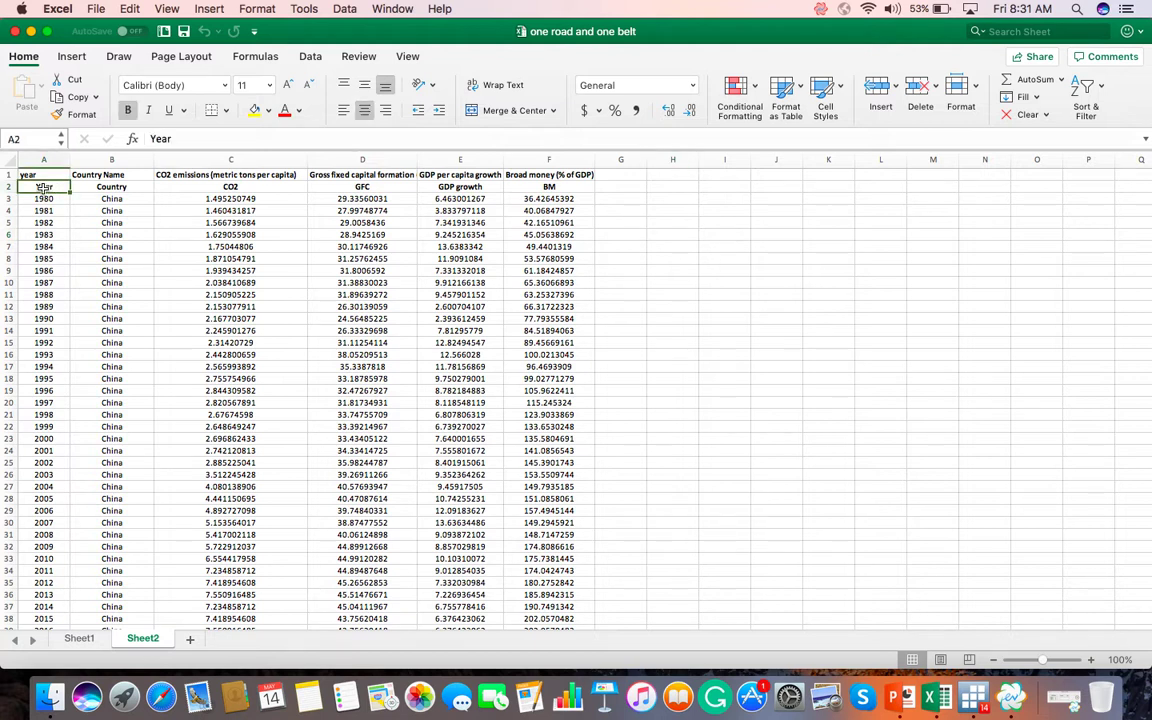
{"action": "key", "text": "ctrl+shift+Right"}
{"action": "key", "text": "ctrl+shift+Down"}
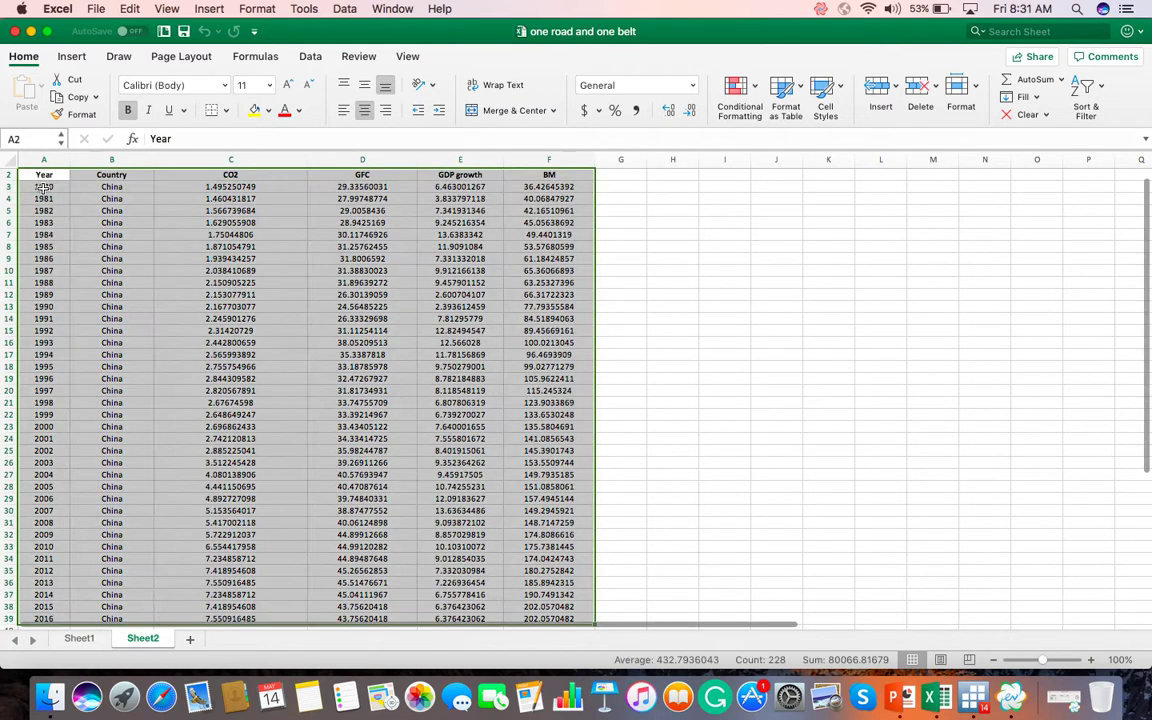
{"action": "key", "text": "super+c"}
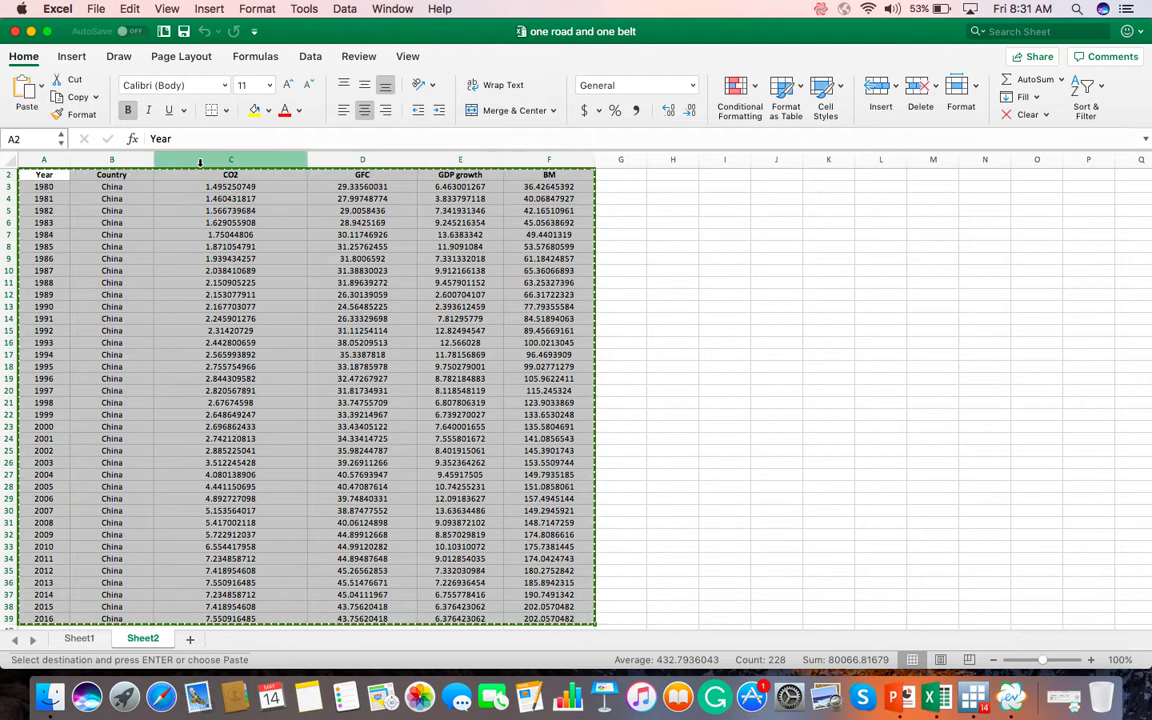
Switch back to the Stata window through Mission Control
{"action": "key", "text": "ctrl+Up"}
{"action": "left_click", "coordinate": [413, 400]}
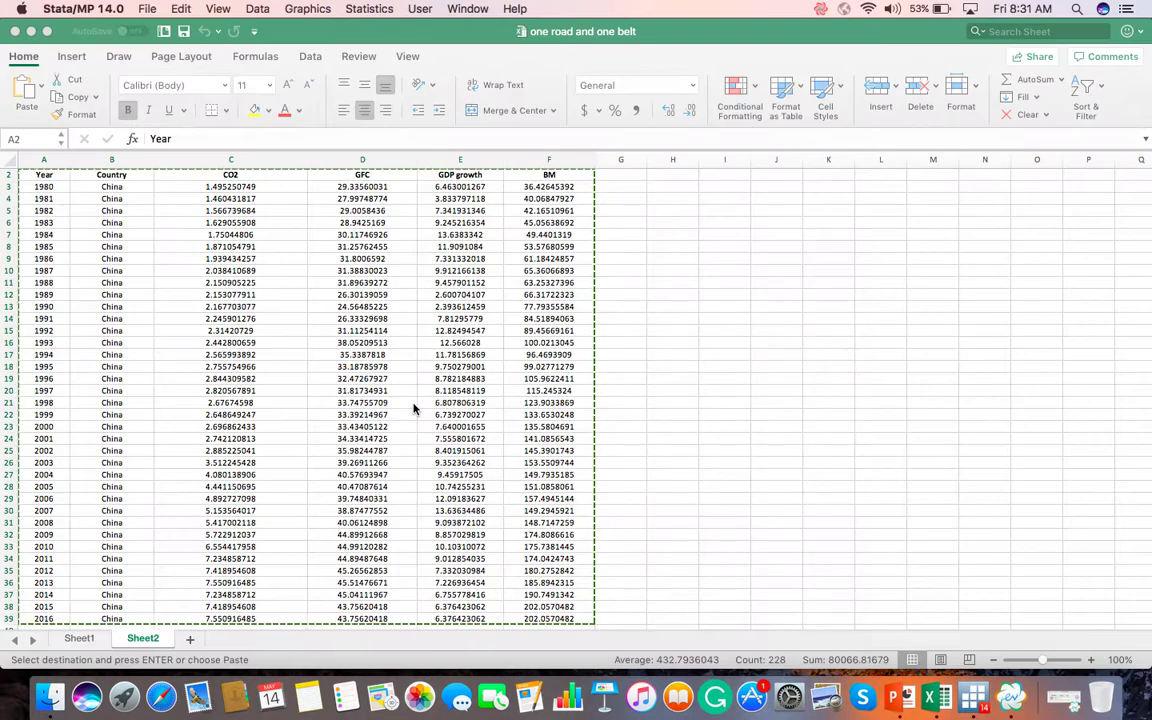
{"action": "key", "text": "ctrl+Up"}
{"action": "left_click", "coordinate": [423, 460]}
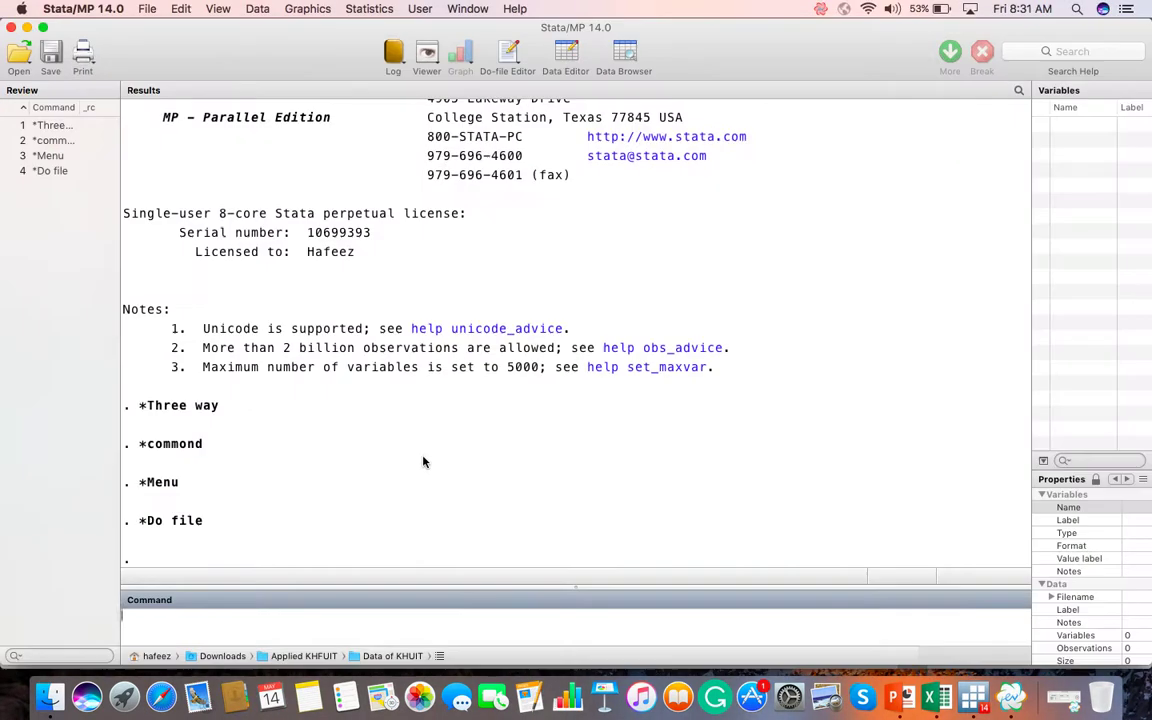
Open the Data Editor with the edit command and expand it to full screen
{"action": "left_click", "coordinate": [562, 58]}
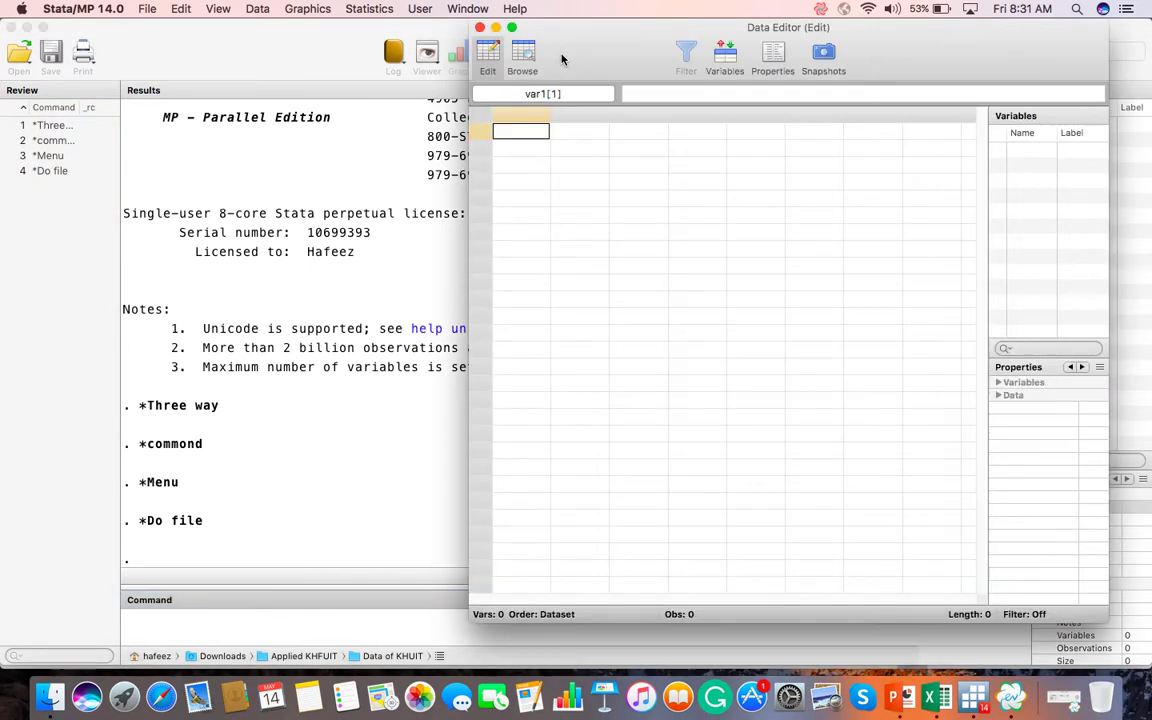
{"action": "left_click", "coordinate": [512, 28]}
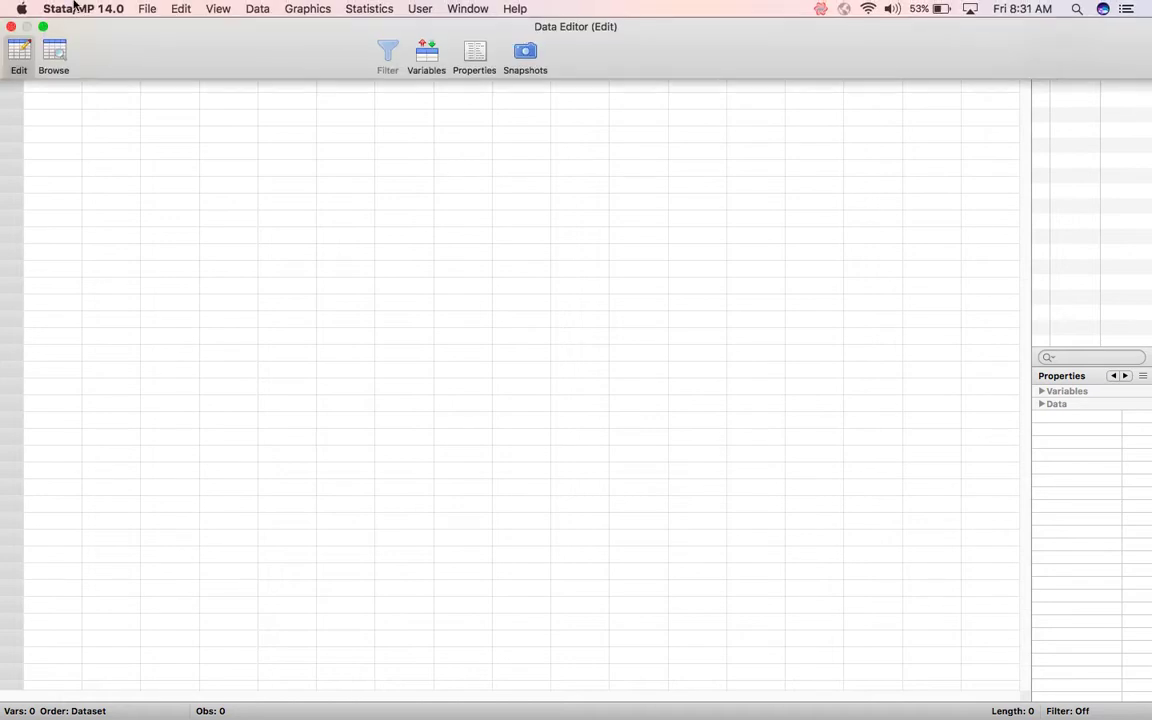
{"action": "left_click", "coordinate": [12, 26]}
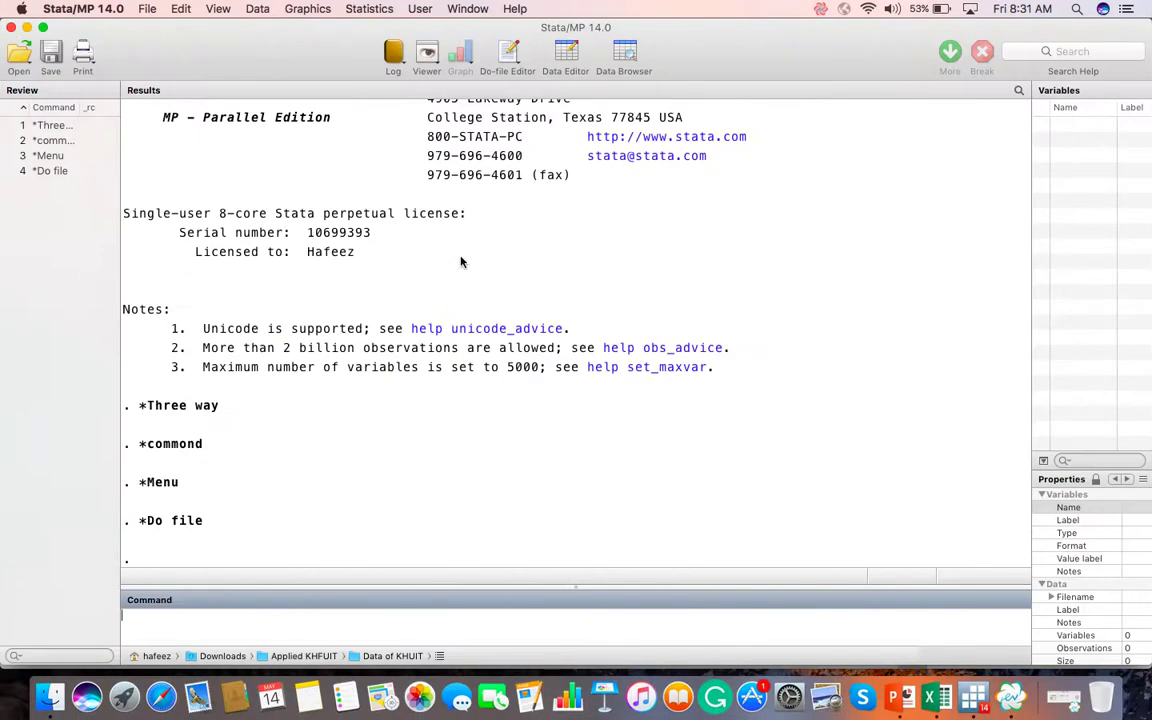
{"action": "type", "text": "edit"}
{"action": "key", "text": "Return"}
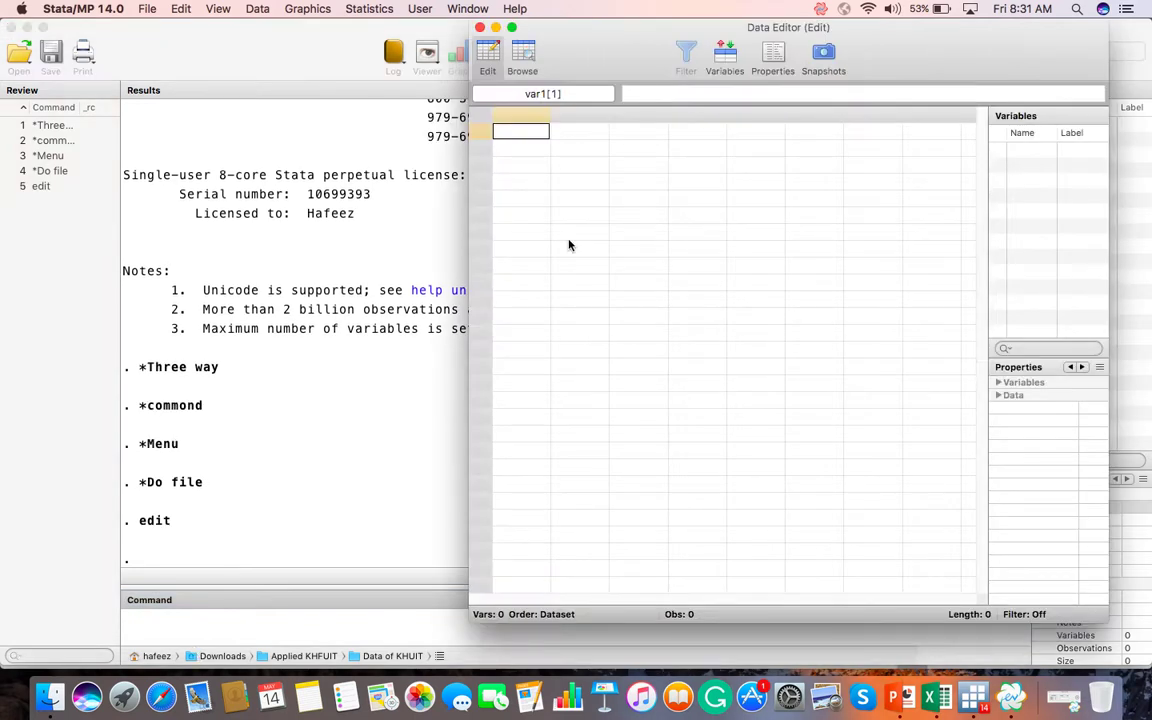
{"action": "left_click", "coordinate": [511, 27]}
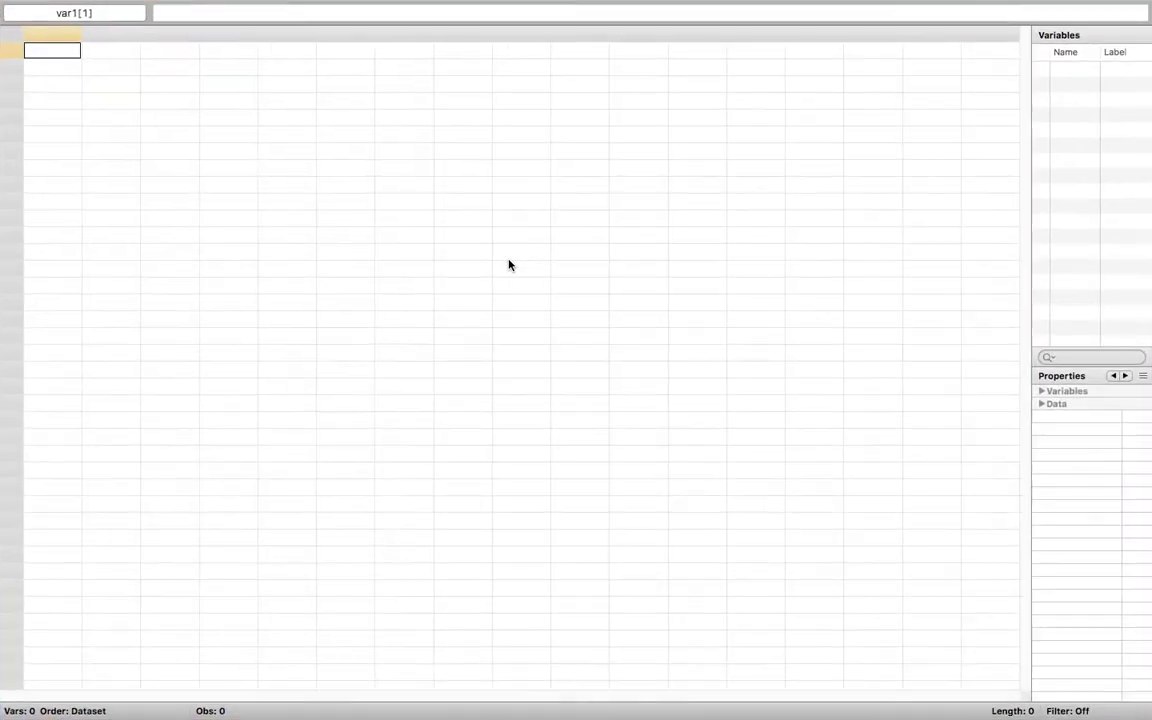
Paste the copied China data into the first cell, treating the first row as variable names
{"action": "right_click", "coordinate": [44, 53]}
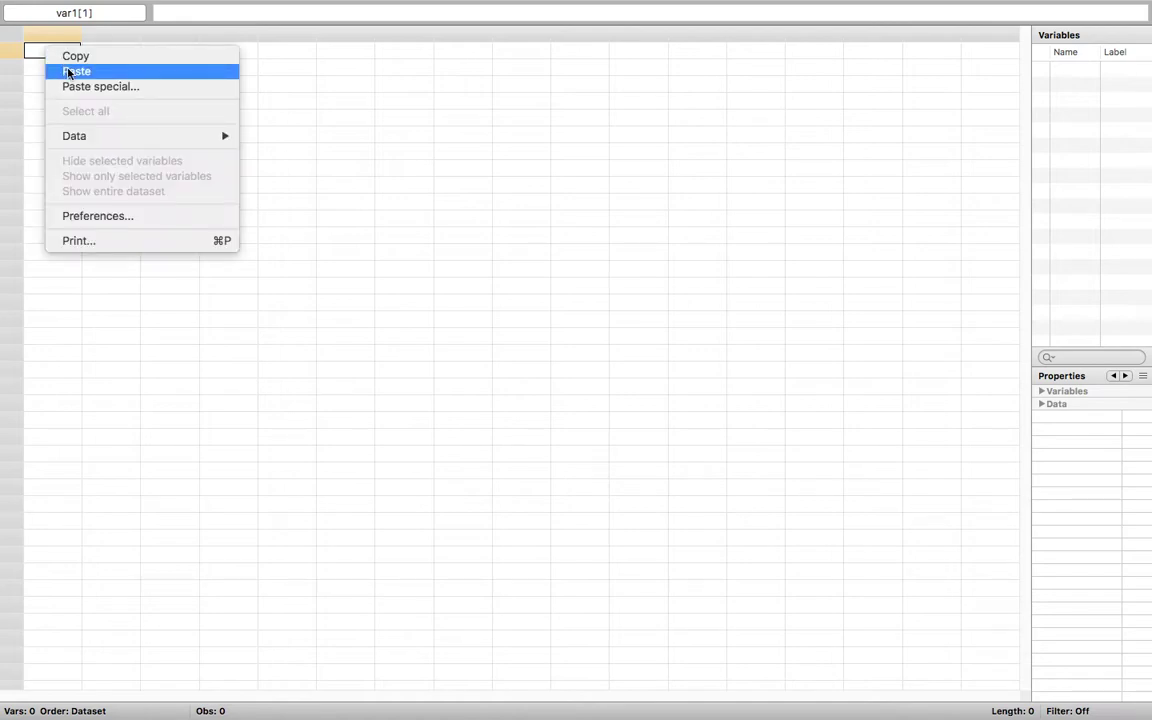
{"action": "left_click", "coordinate": [68, 72]}
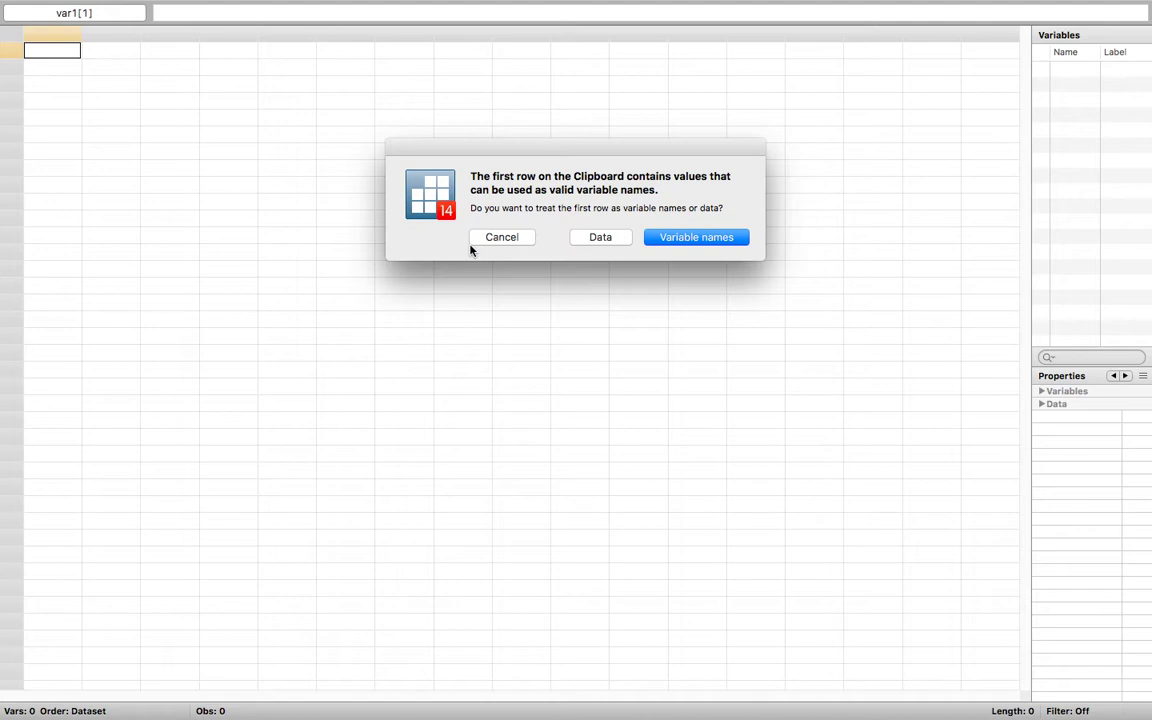
{"action": "left_click", "coordinate": [700, 241]}
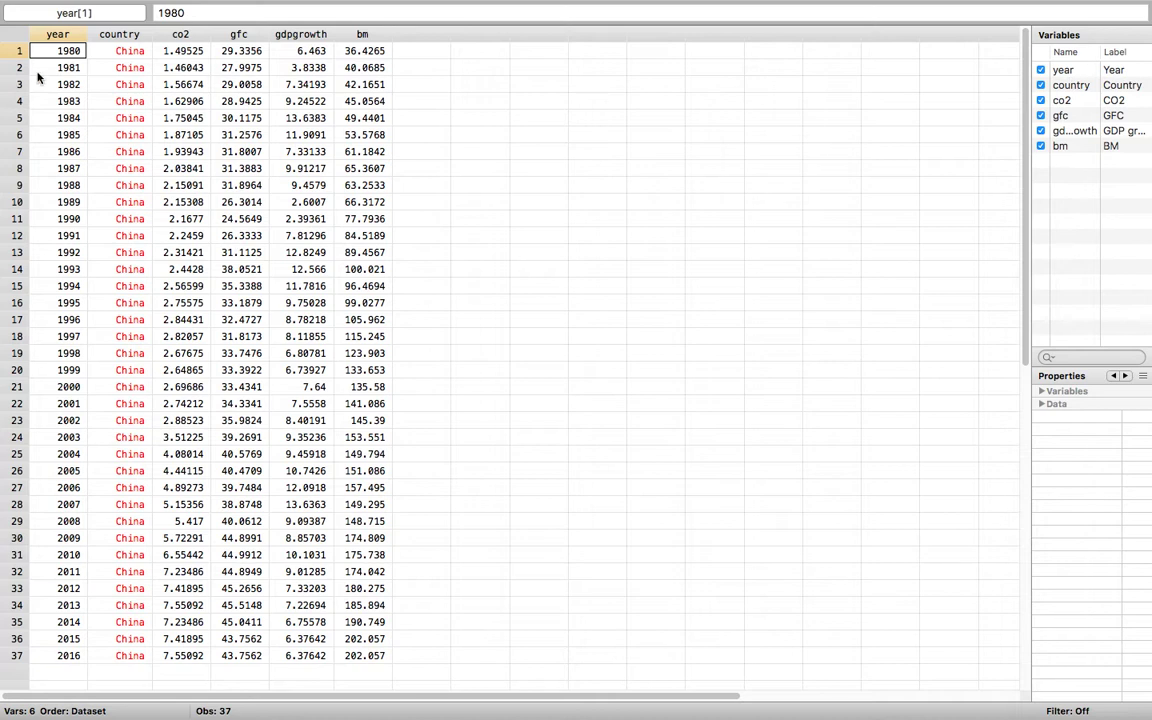
{"action": "mouse_move", "coordinate": [350, 5]}
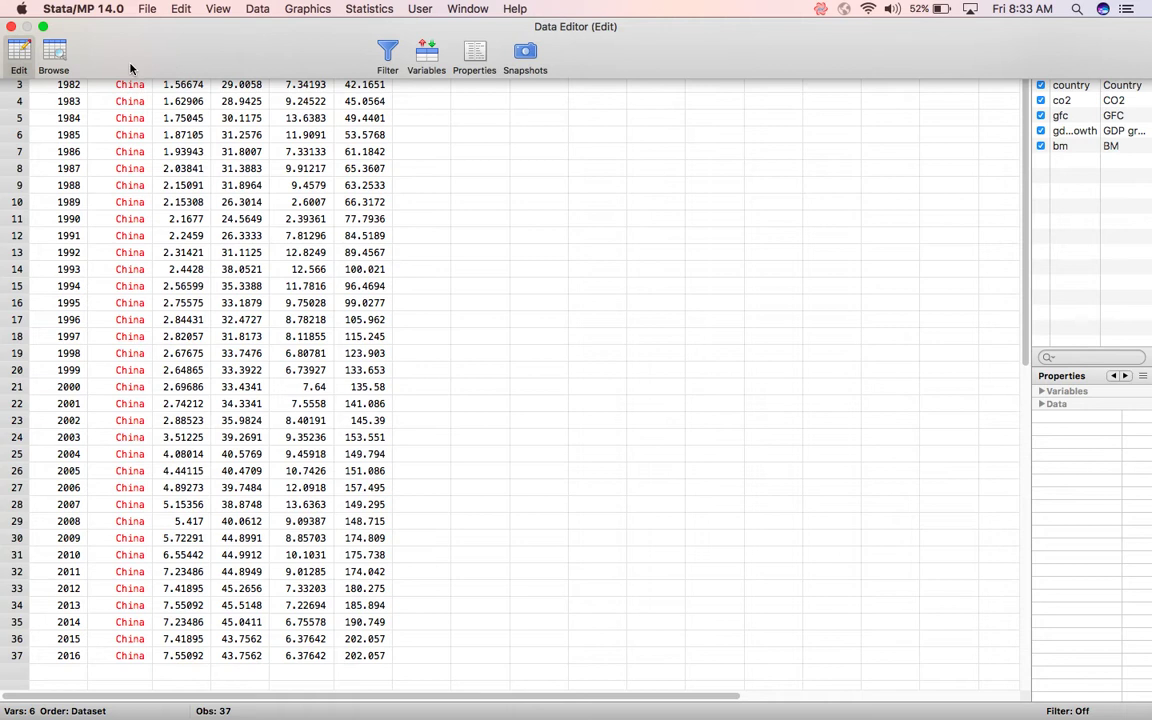
Close the Data Editor and inspect the co2 variable's properties
{"action": "left_click", "coordinate": [10, 27]}
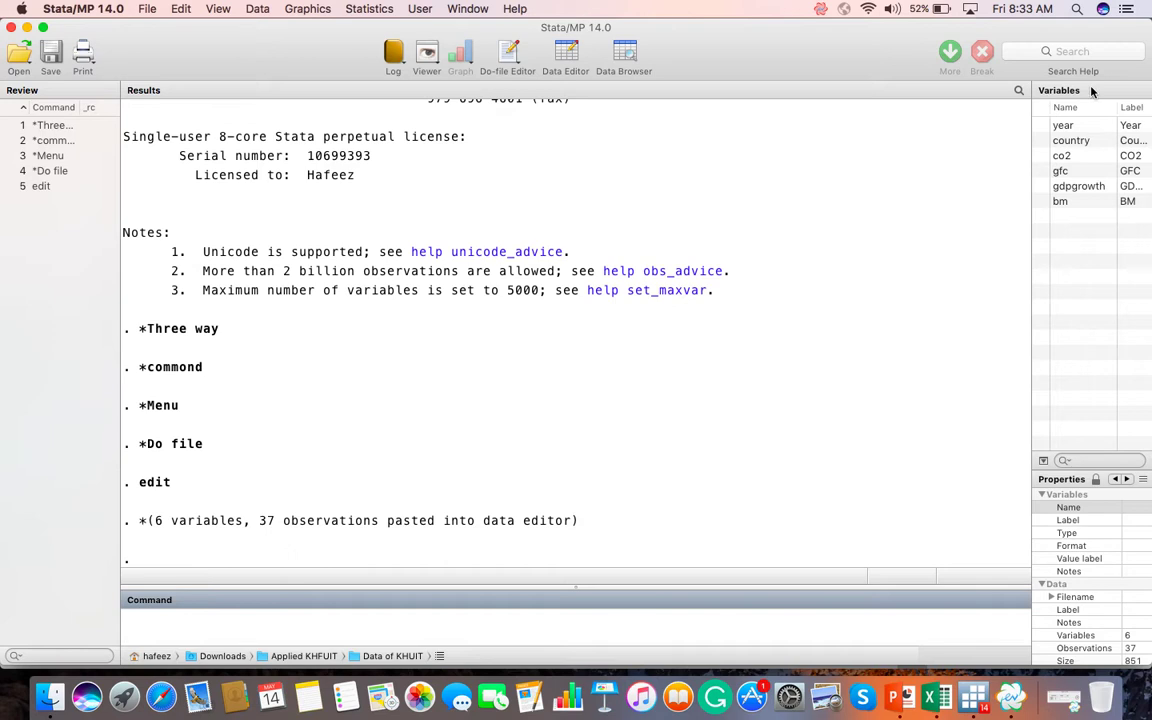
{"action": "left_click", "coordinate": [1068, 157]}
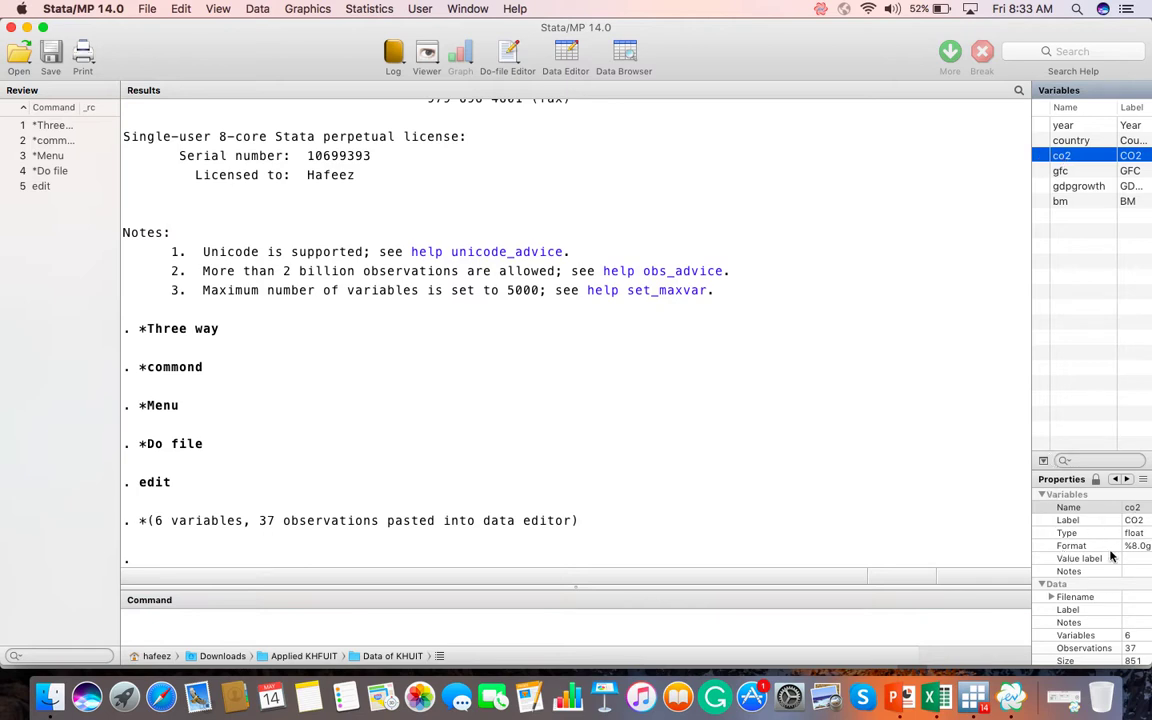
{"action": "scroll", "coordinate": [1110, 556], "scroll_direction": "down", "scroll_amount": 2}
{"action": "scroll", "coordinate": [1110, 556], "scroll_direction": "up", "scroll_amount": 1}
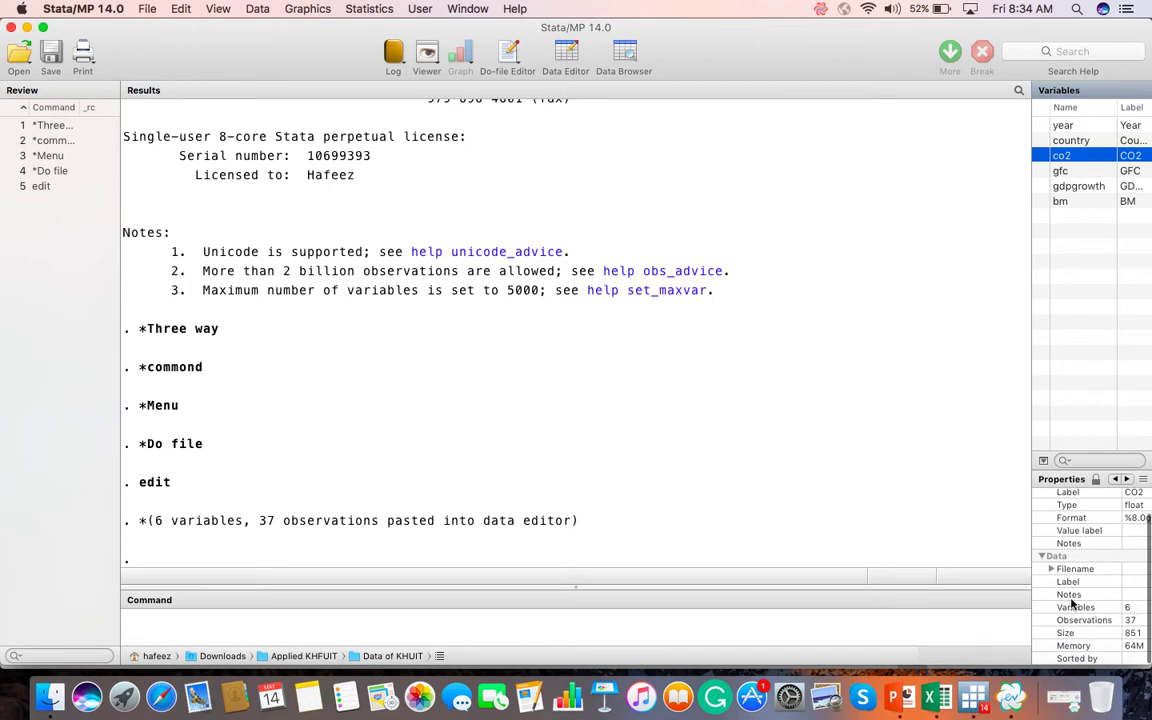
{"action": "scroll", "coordinate": [1086, 578], "scroll_direction": "up", "scroll_amount": 2}
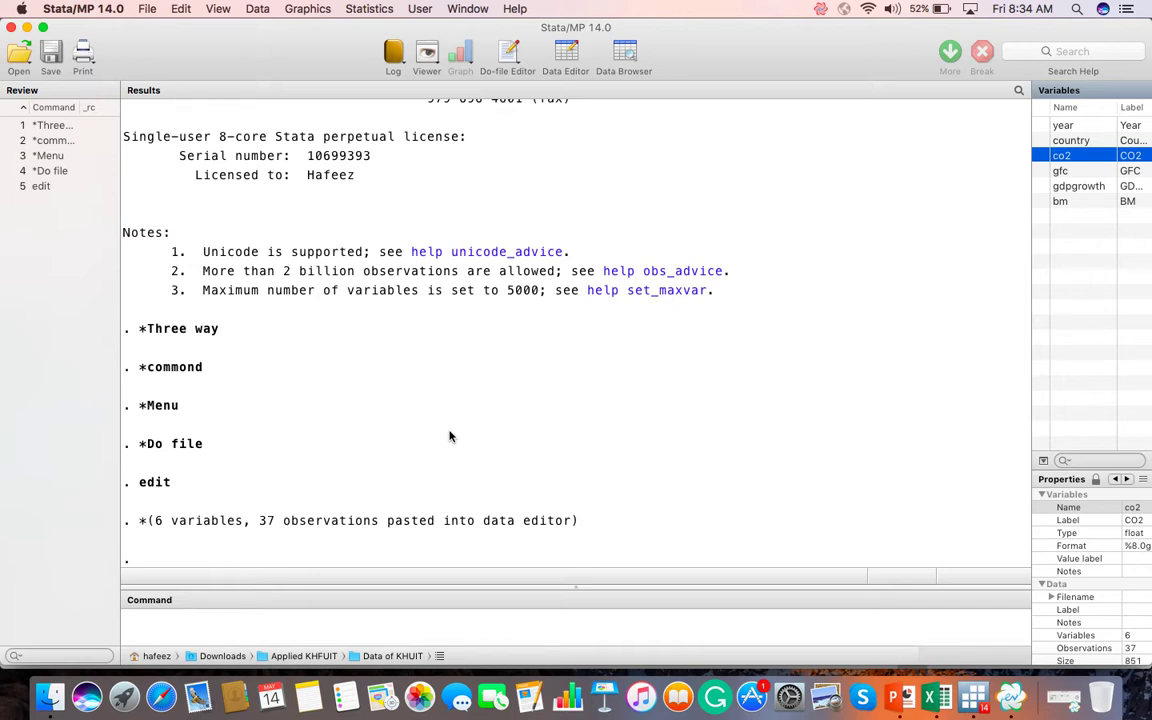
Save the dataset to the Desktop as 'Topic 1, 2' in Stata Data (*.dta) format
{"action": "left_click", "coordinate": [148, 12]}
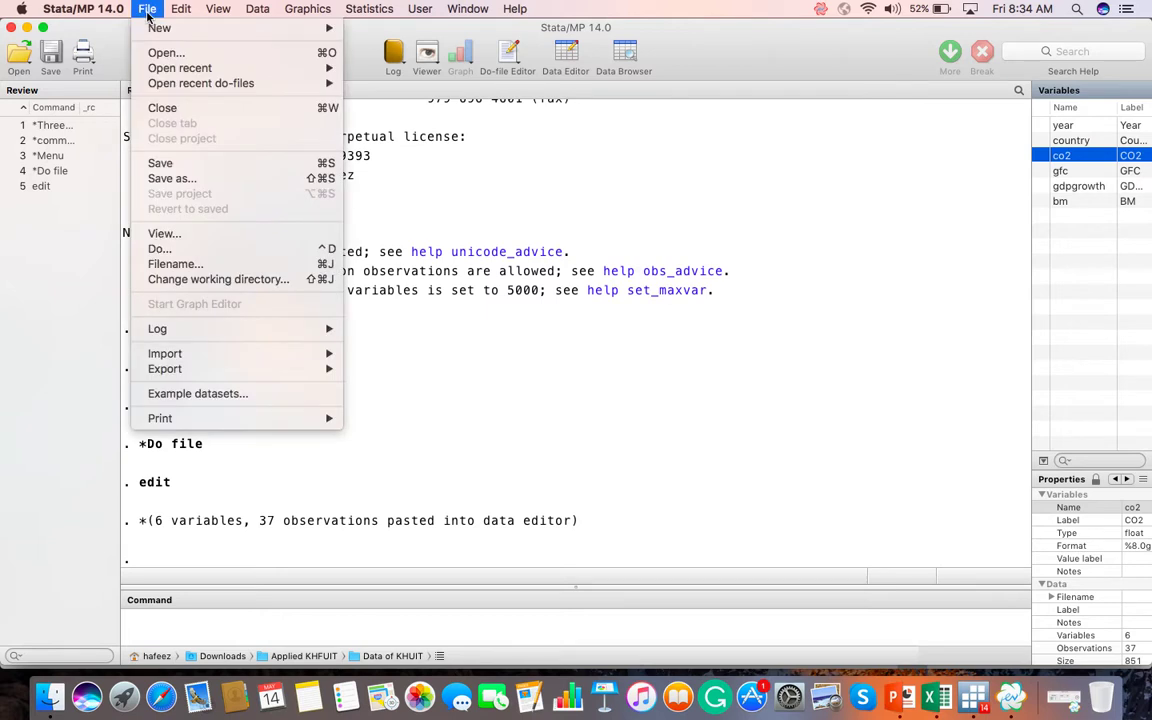
{"action": "left_click", "coordinate": [165, 178]}
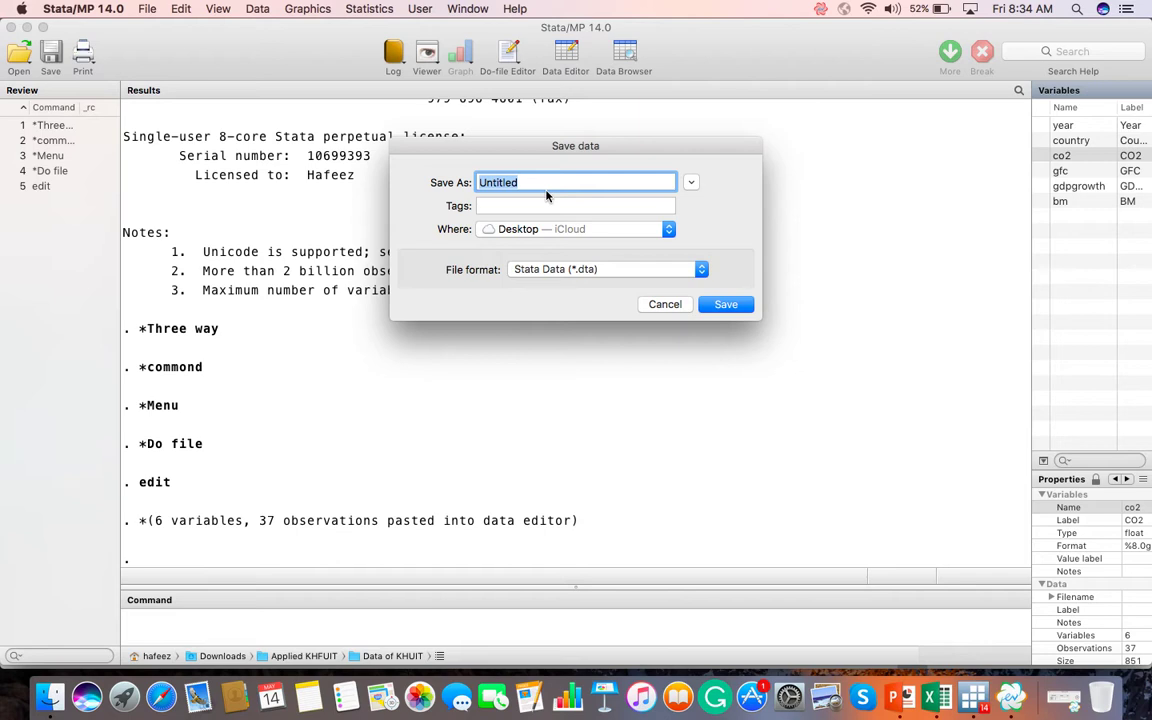
{"action": "type", "text": "Topic 1, 2"}
{"action": "left_click", "coordinate": [702, 269]}
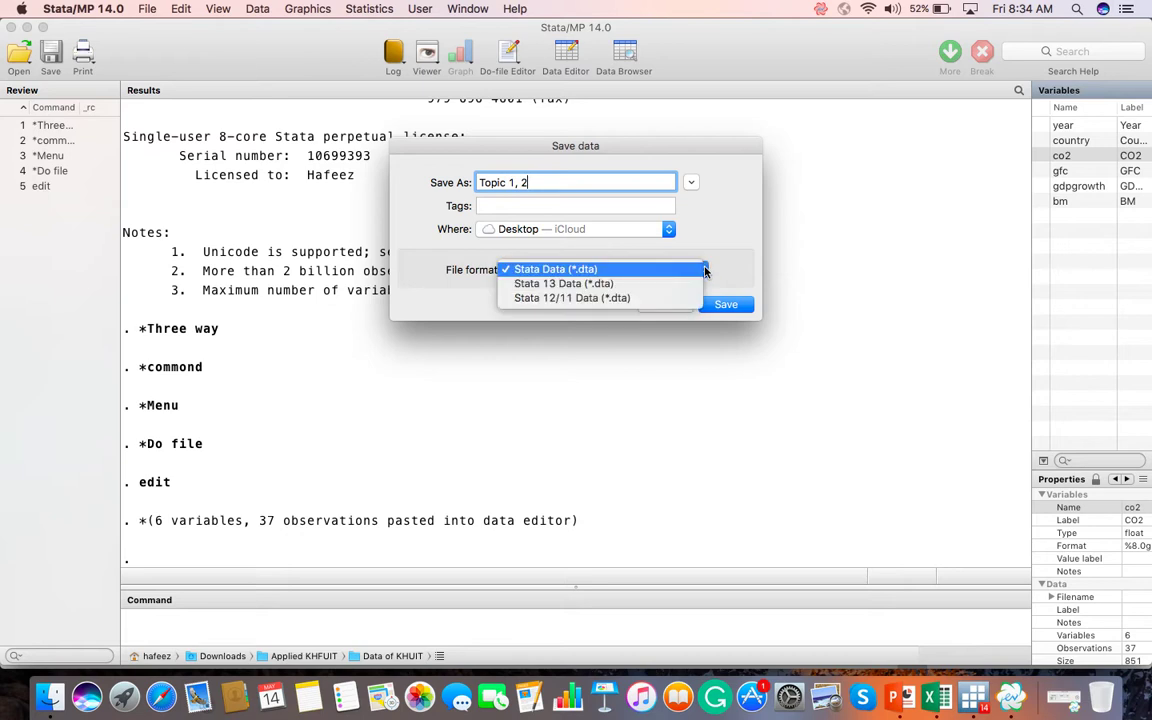
{"action": "left_click", "coordinate": [704, 270]}
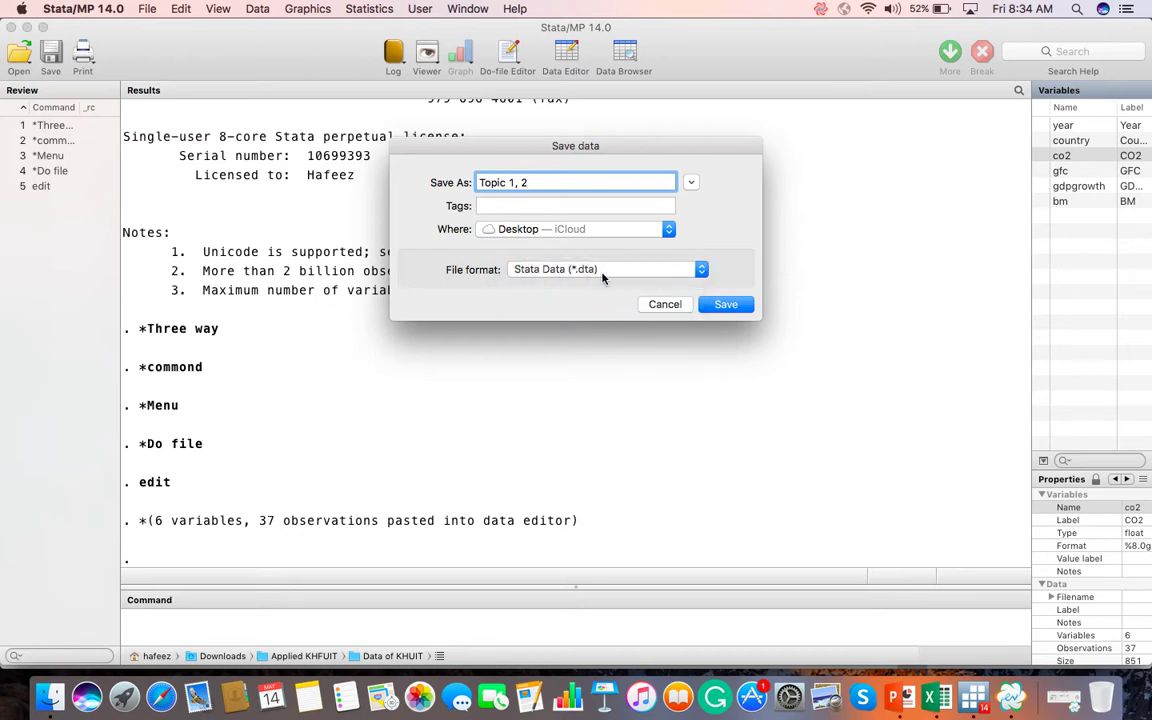
{"action": "left_click", "coordinate": [725, 304]}
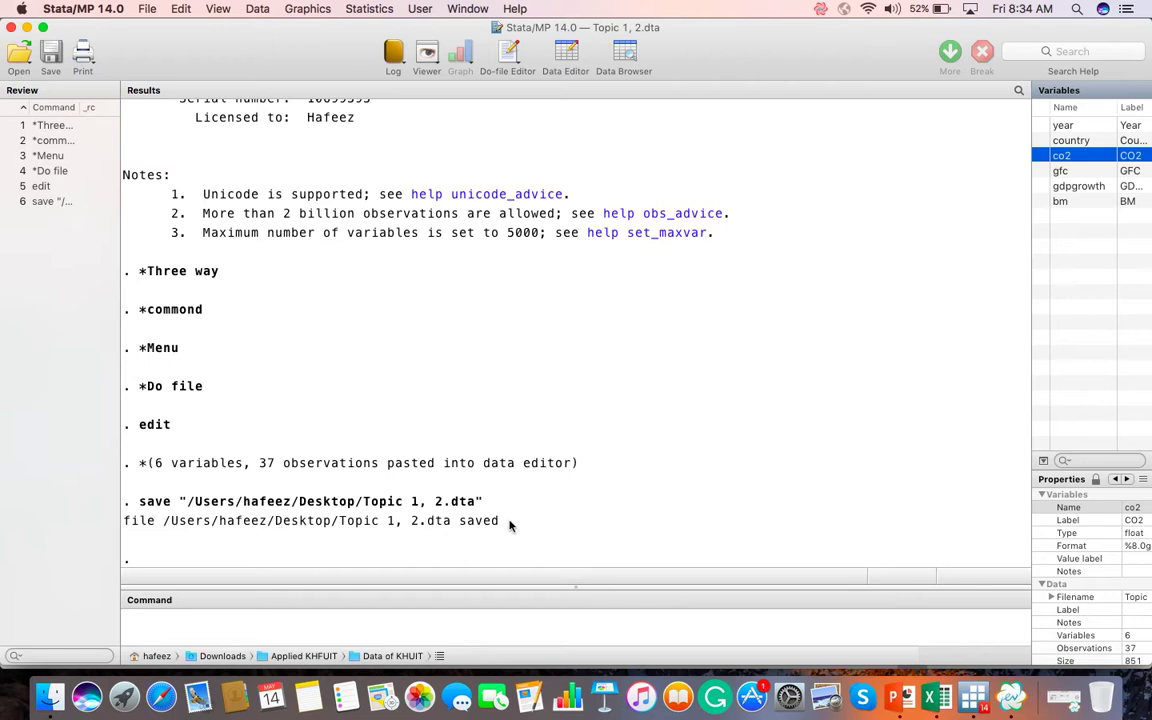
Close Stata, then close the Excel workbook and quit Excel keeping the clipboard contents
{"action": "left_click", "coordinate": [11, 28]}
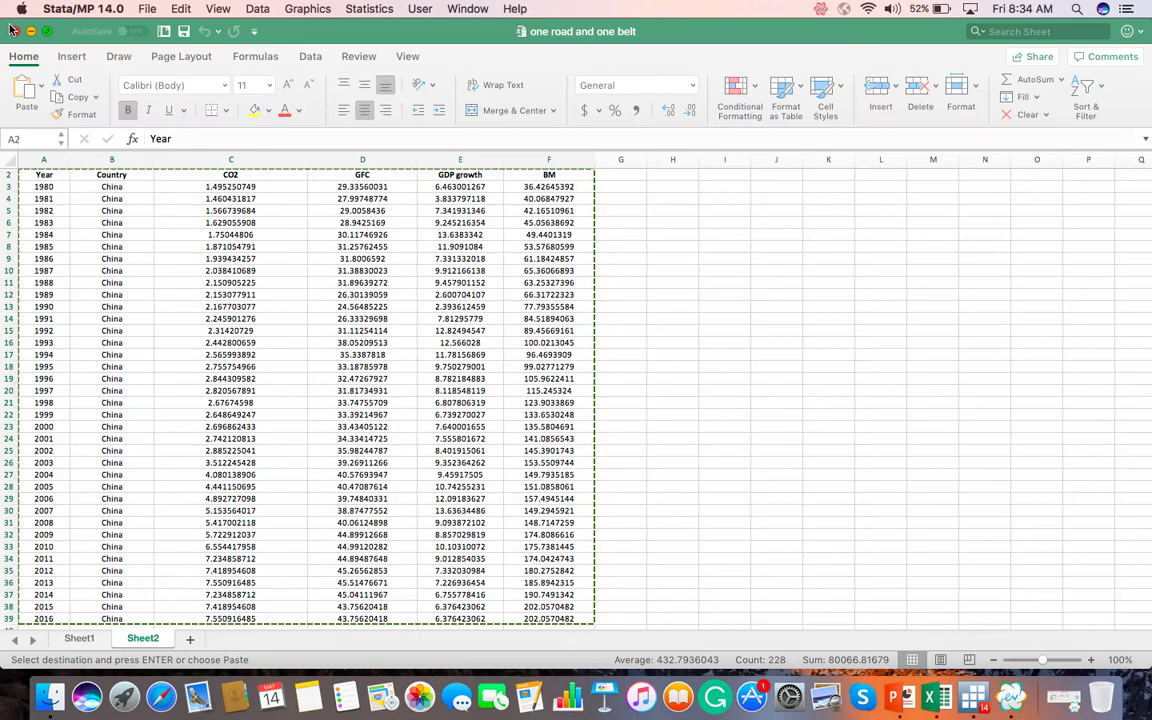
{"action": "left_click", "coordinate": [15, 31]}
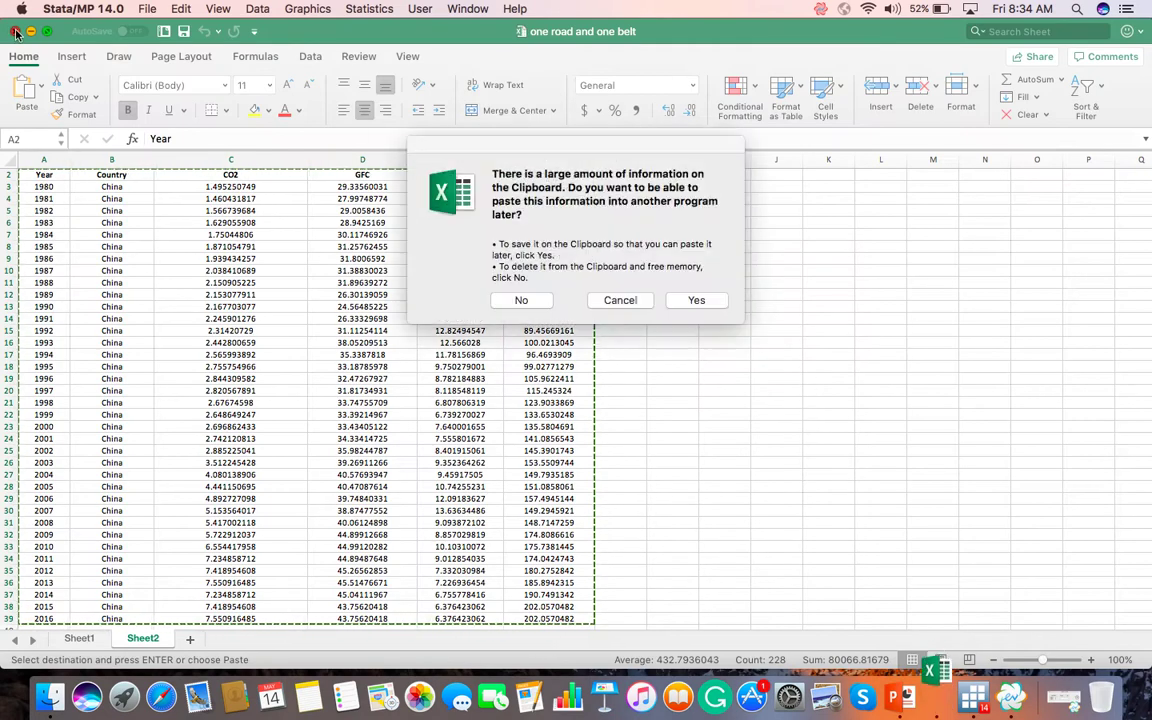
{"action": "left_click", "coordinate": [696, 300]}
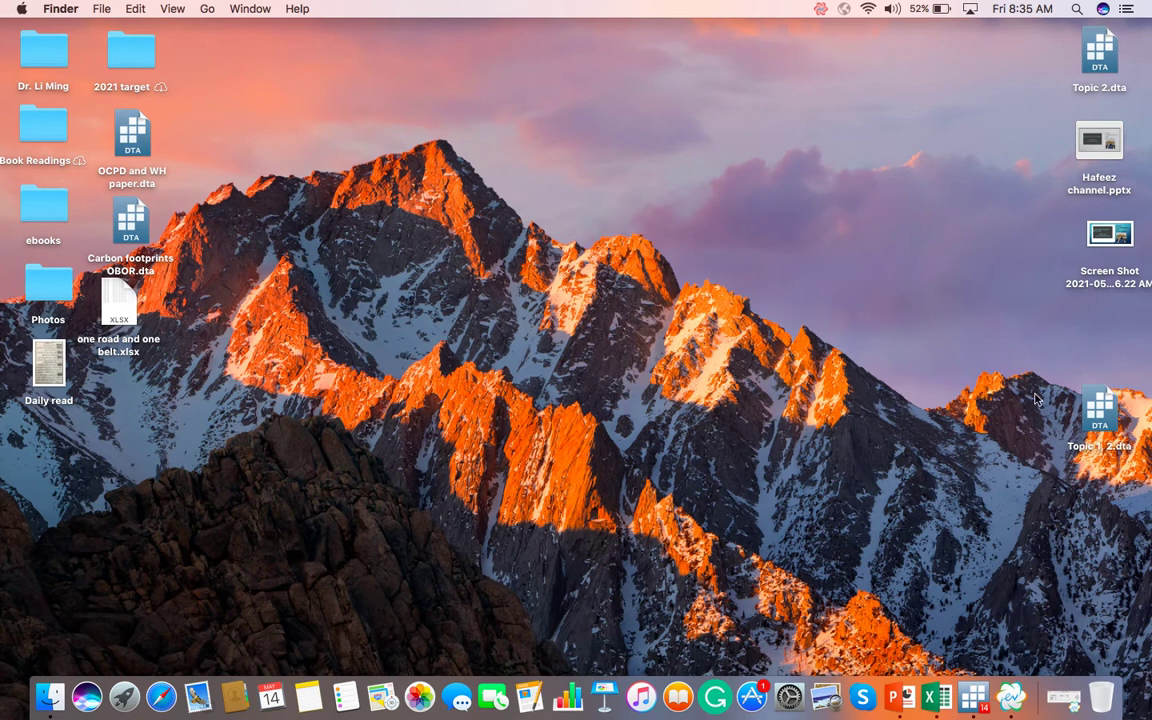
Reopen the saved Topic 1, 2.dta from the desktop in Stata with its 6 variables and 37 observations
{"action": "double_click", "coordinate": [1104, 406]}
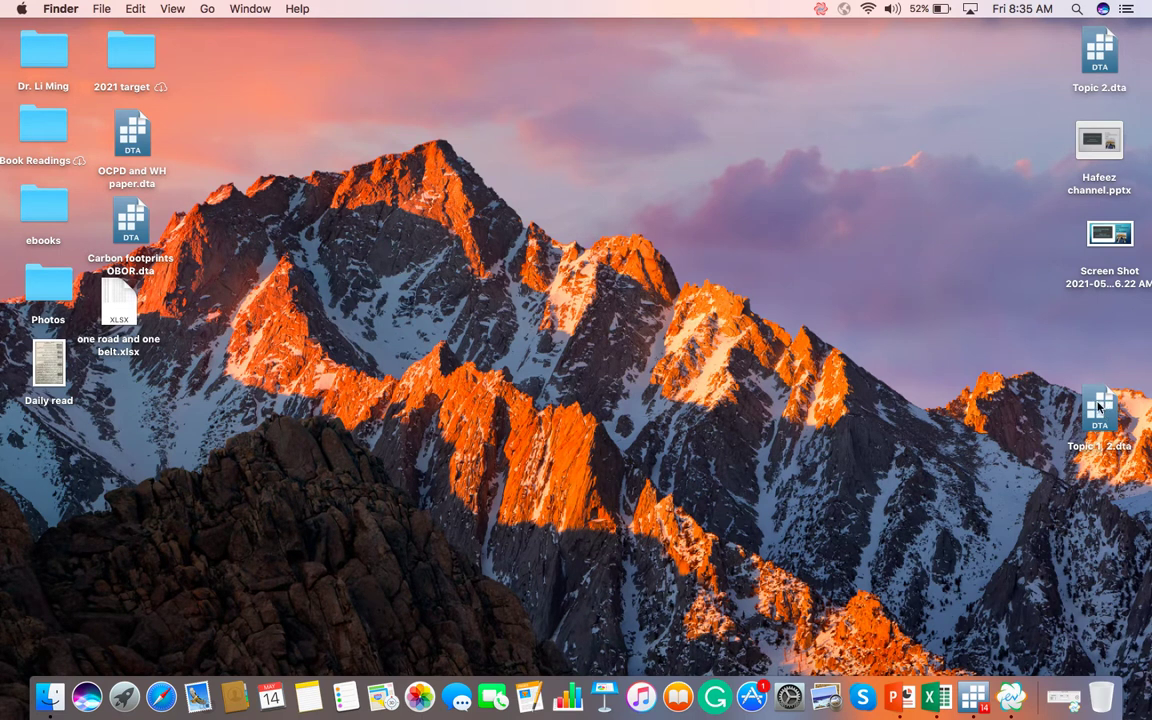